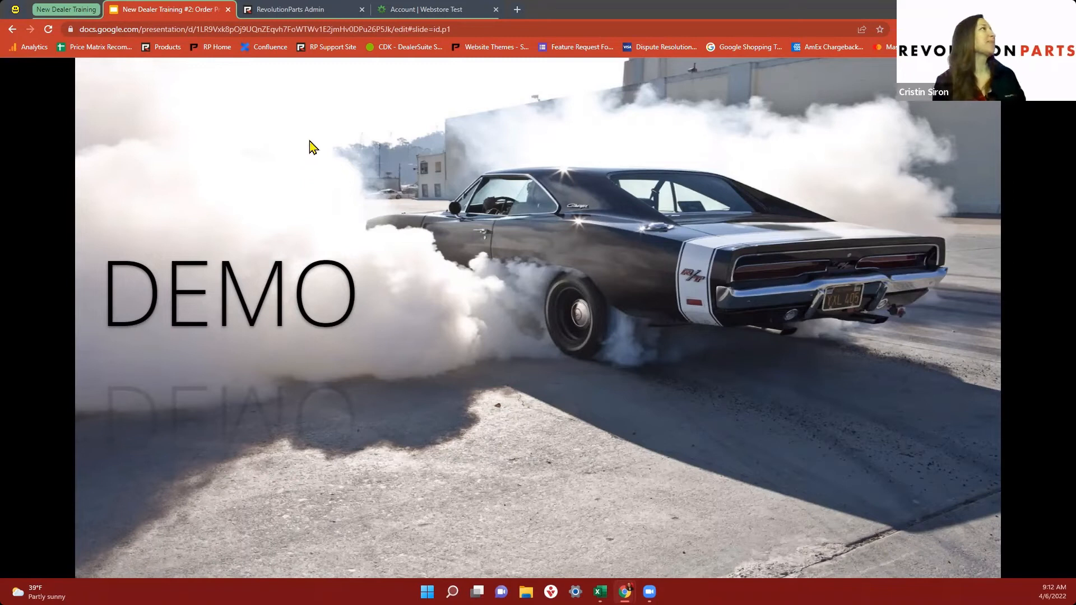
Switch to the RevolutionParts admin and open the single new Webstore Test order from the order list.
{"action": "left_click", "coordinate": [294, 16]}
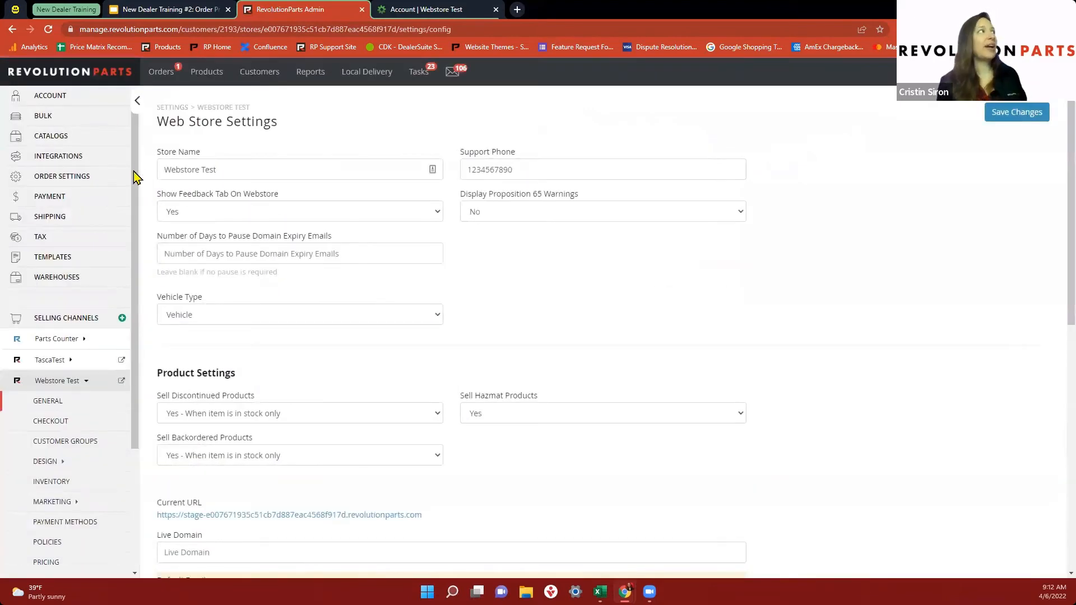
{"action": "left_click", "coordinate": [98, 82]}
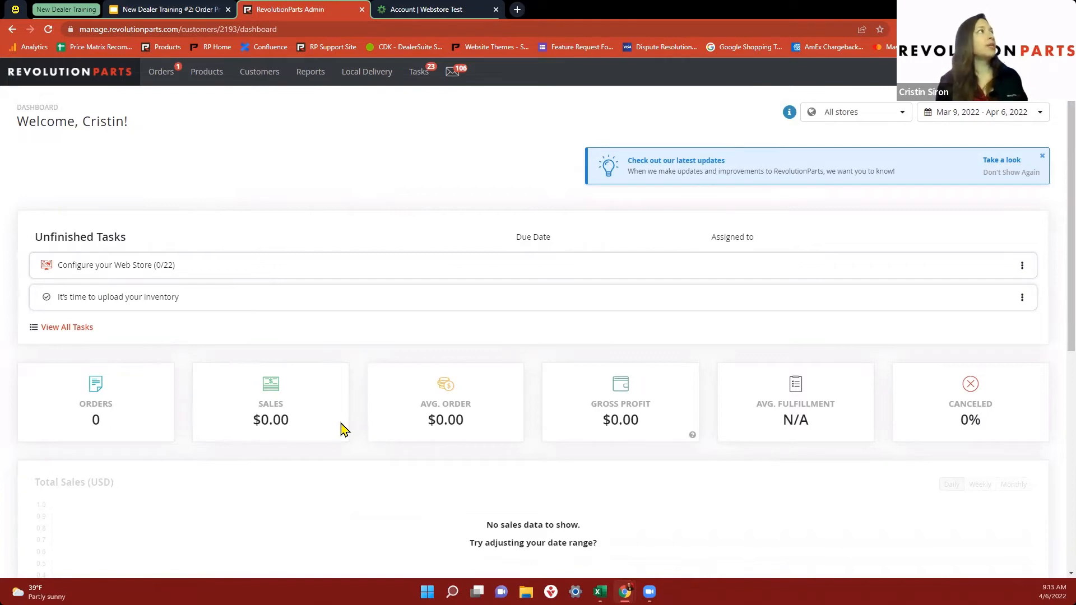
{"action": "left_click", "coordinate": [168, 76]}
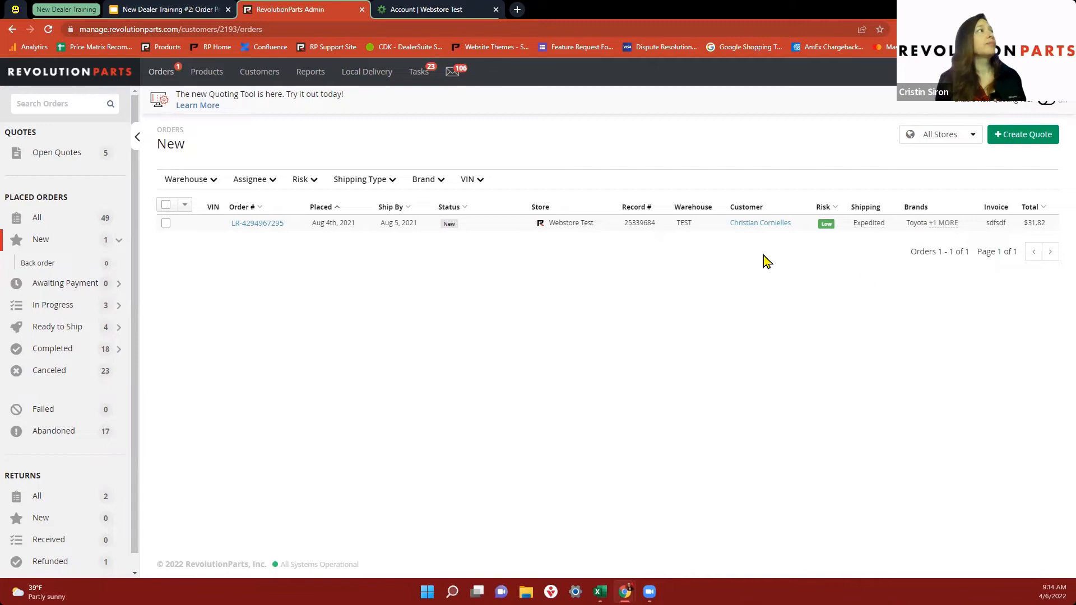
{"action": "left_click", "coordinate": [259, 225]}
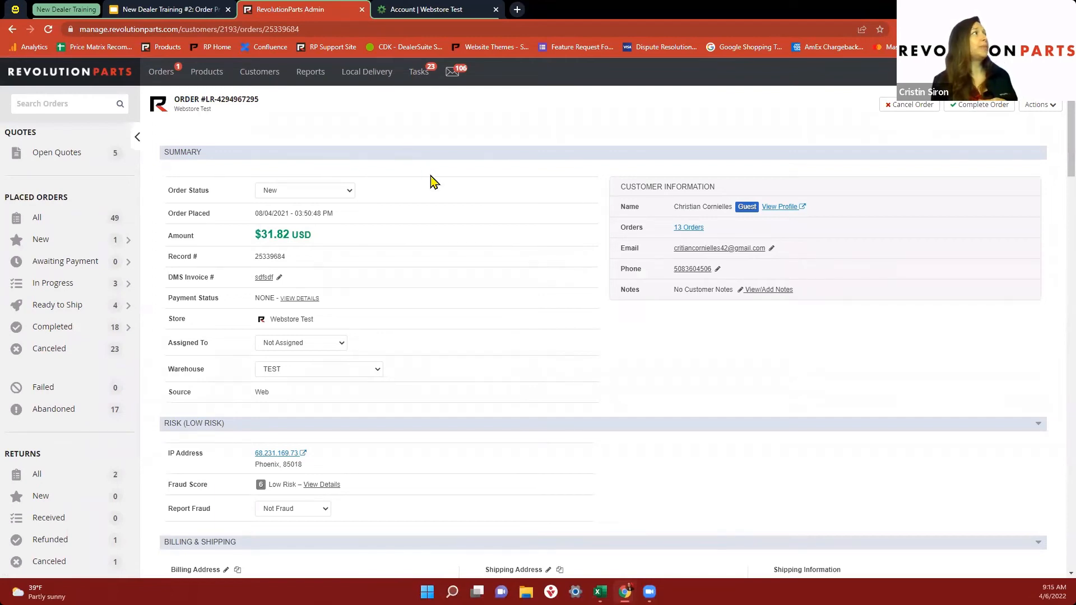
Collapse the order navigation sidebar and set the order status to In Progress.
{"action": "left_click", "coordinate": [136, 140]}
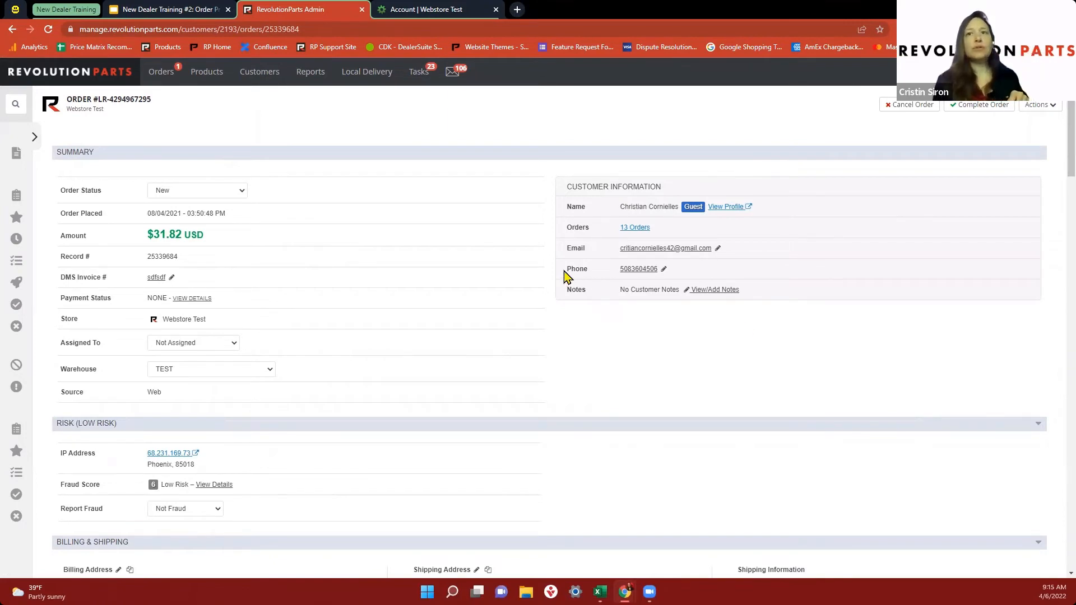
{"action": "left_click", "coordinate": [243, 194]}
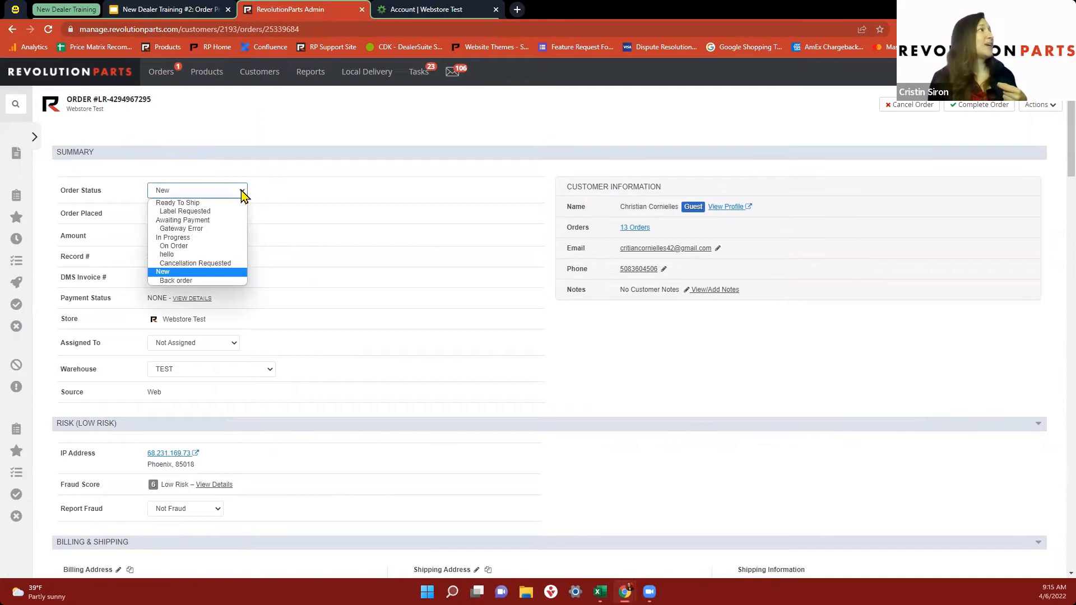
{"action": "left_click", "coordinate": [224, 238]}
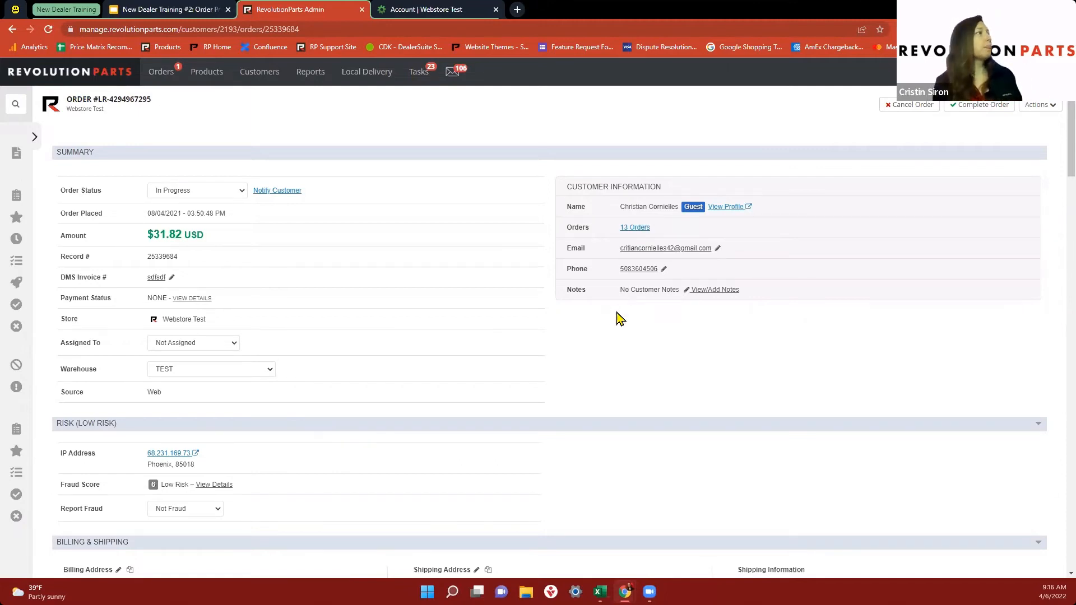
View the details behind the order's fraud score and close them.
{"action": "scroll", "coordinate": [616, 317], "scroll_direction": "down", "scroll_amount": 4}
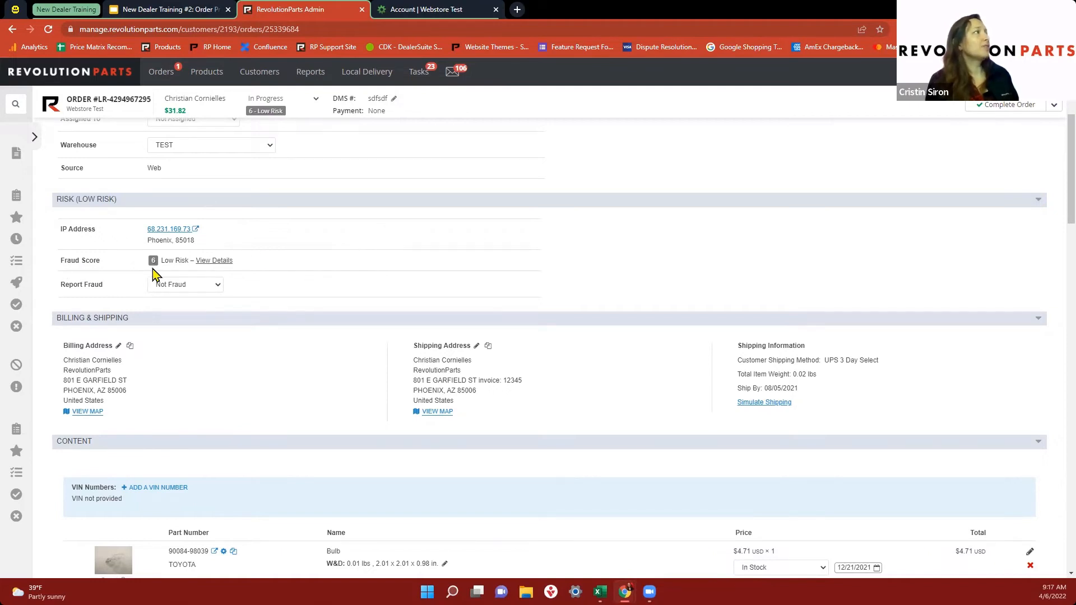
{"action": "left_click", "coordinate": [220, 269]}
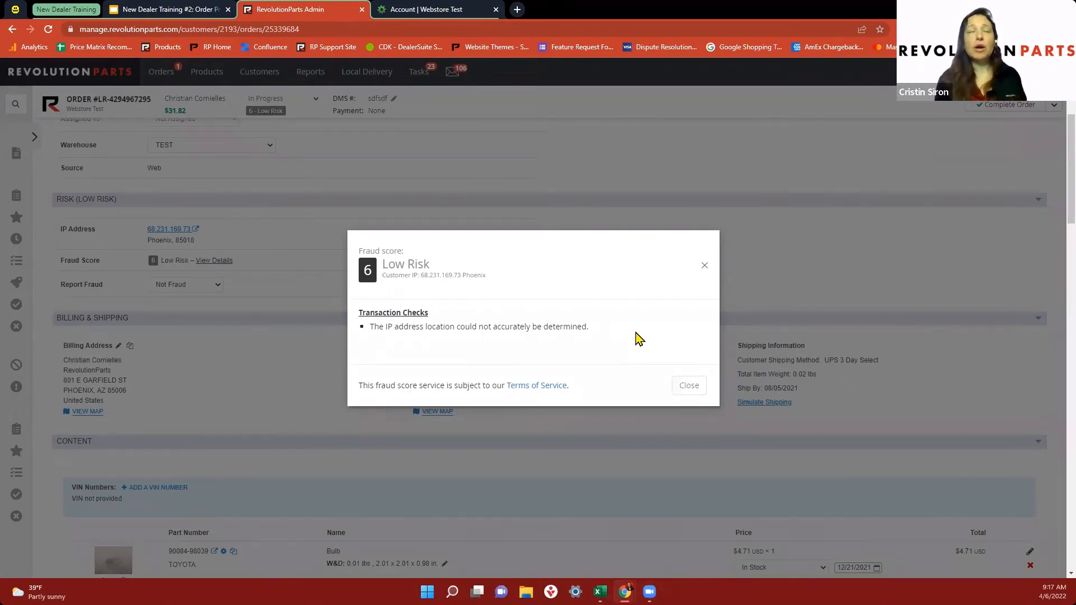
{"action": "left_click", "coordinate": [704, 265]}
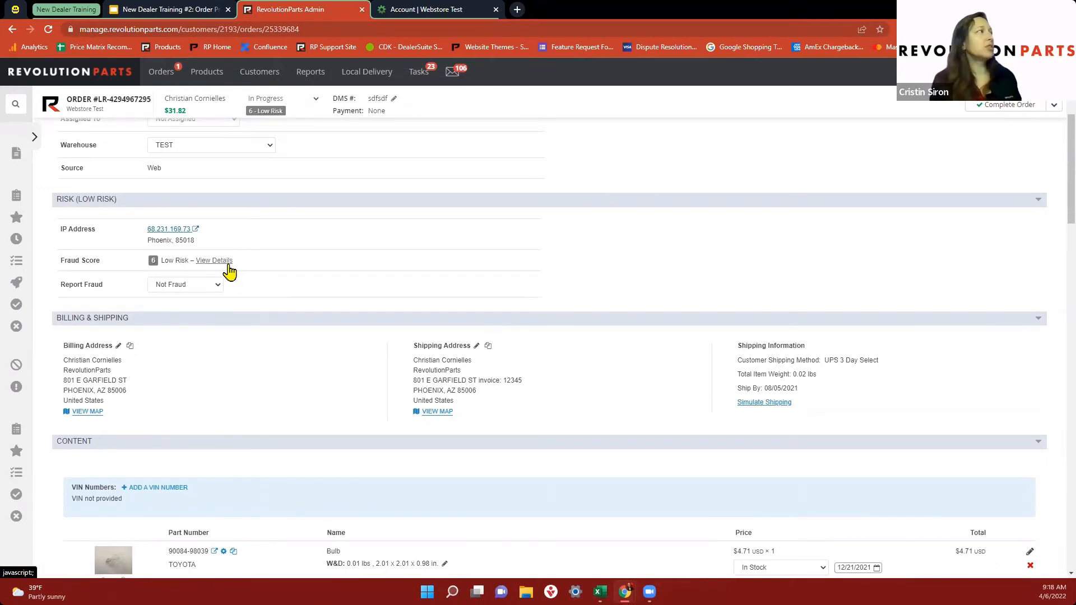
Look up the order's billing address on the map and return to the order.
{"action": "scroll", "coordinate": [229, 272], "scroll_direction": "down", "scroll_amount": 1}
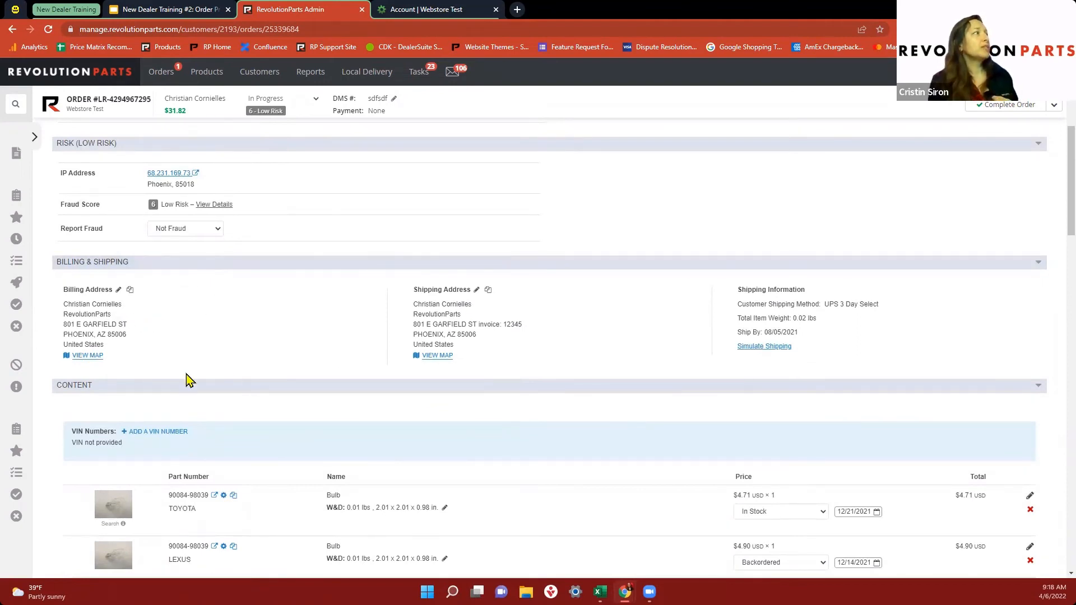
{"action": "left_click", "coordinate": [87, 356]}
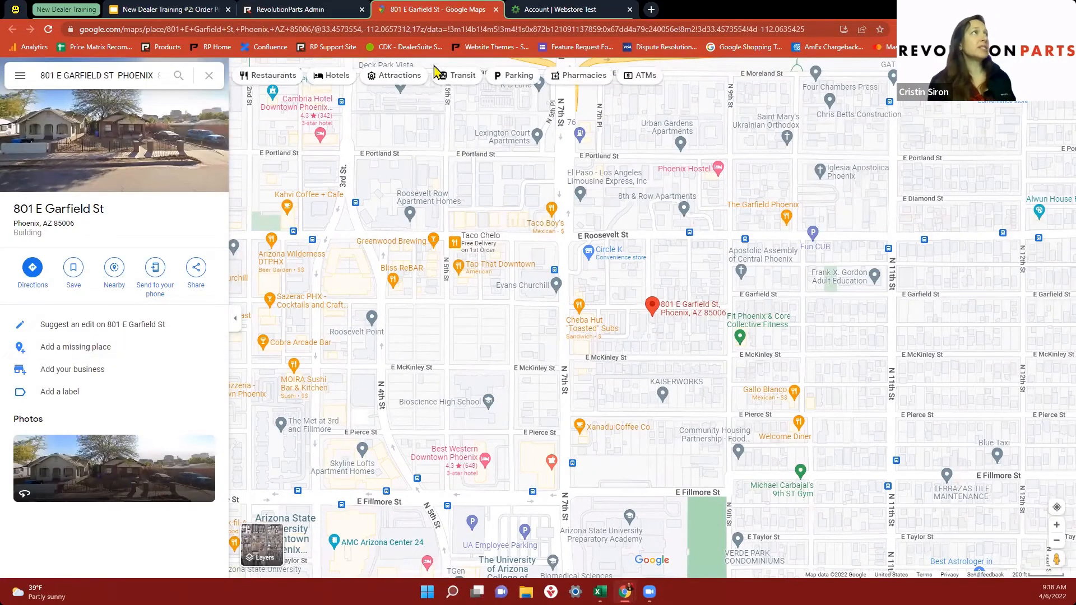
{"action": "key", "text": "ctrl+w"}
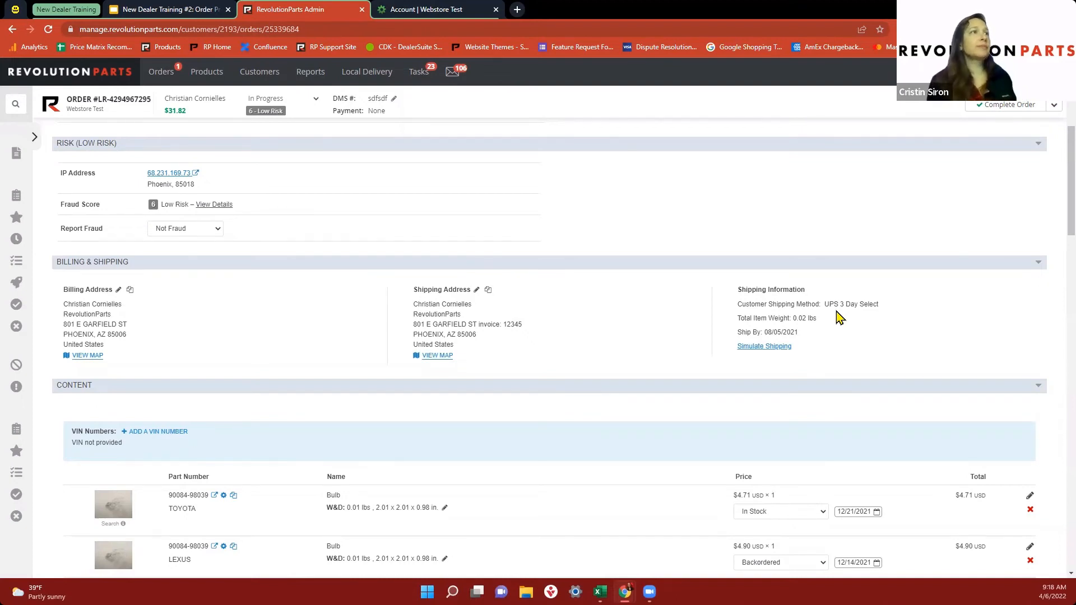
Open the Toyota bulb's weight and dimensions for editing in the order content and save them.
{"action": "scroll", "coordinate": [839, 317], "scroll_direction": "down", "scroll_amount": 2}
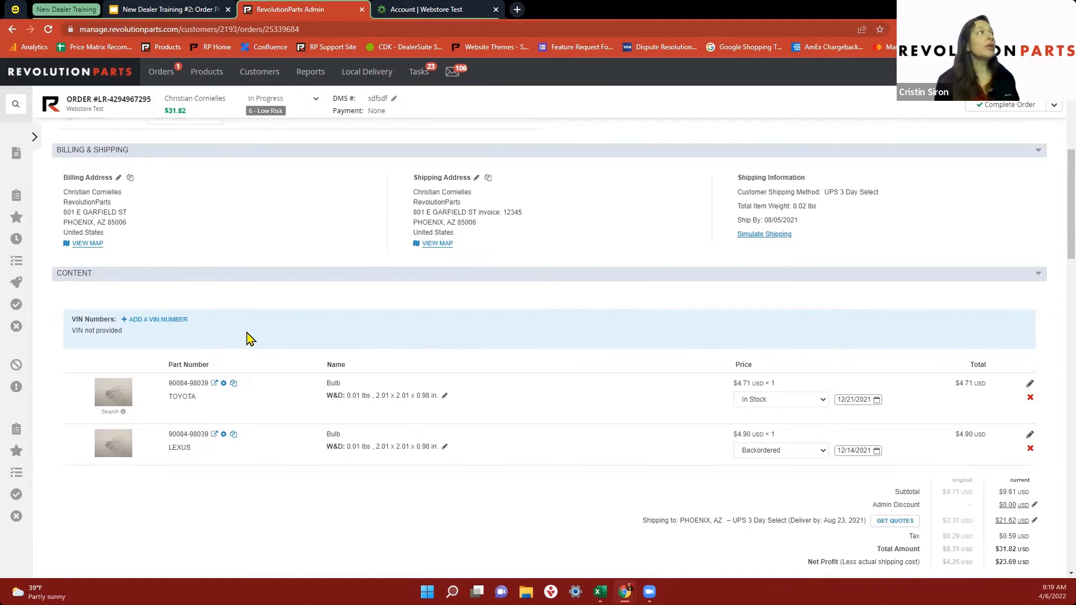
{"action": "scroll", "coordinate": [249, 338], "scroll_direction": "up", "scroll_amount": 4}
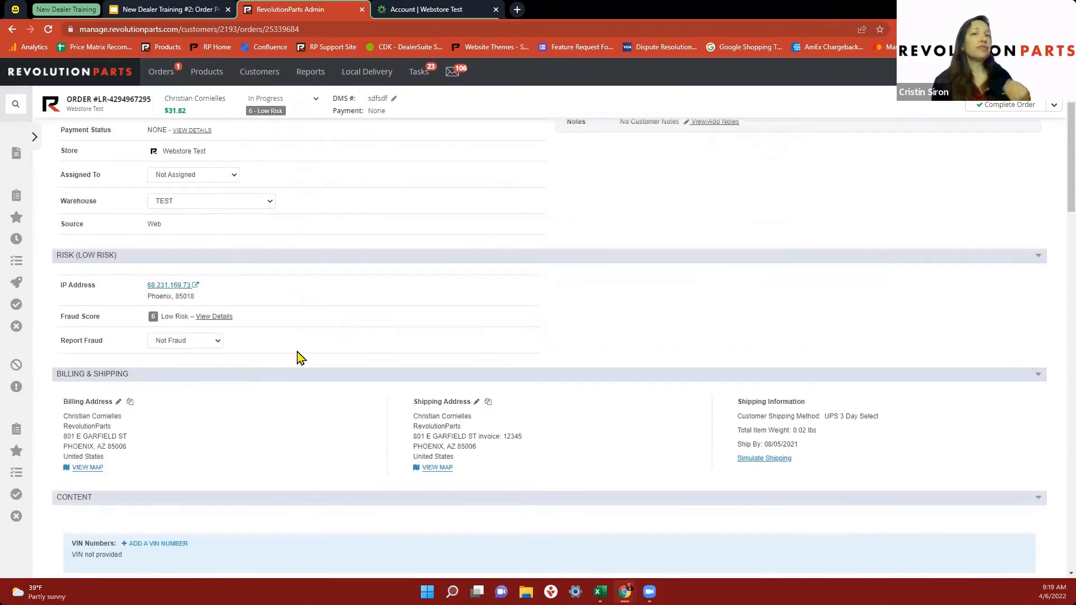
{"action": "scroll", "coordinate": [299, 358], "scroll_direction": "down", "scroll_amount": 4}
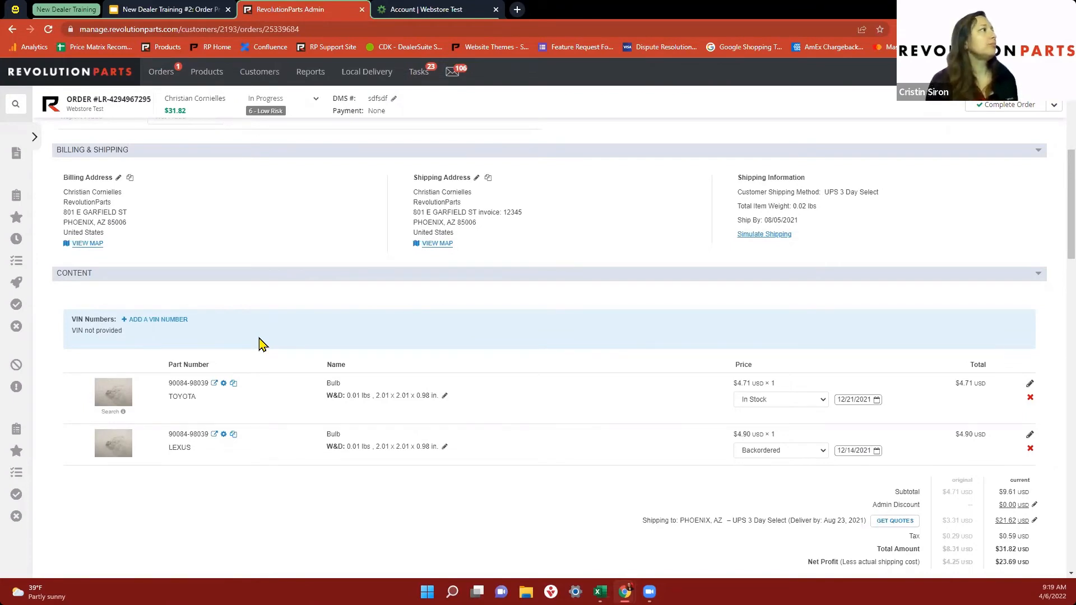
{"action": "scroll", "coordinate": [260, 342], "scroll_direction": "down", "scroll_amount": 1}
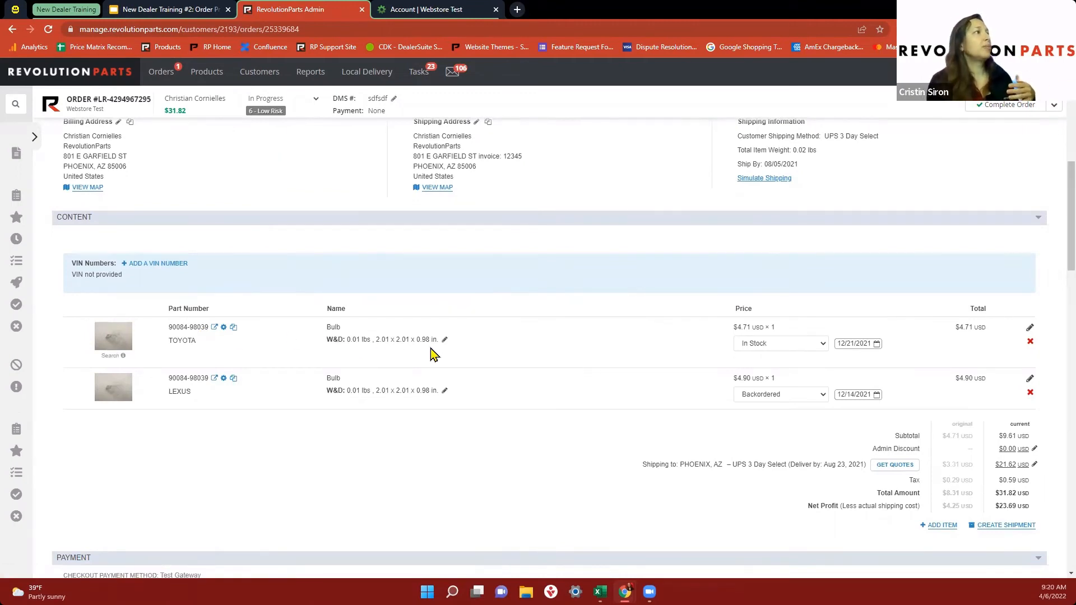
{"action": "left_click_drag", "start_coordinate": [330, 344], "coordinate": [461, 356]}
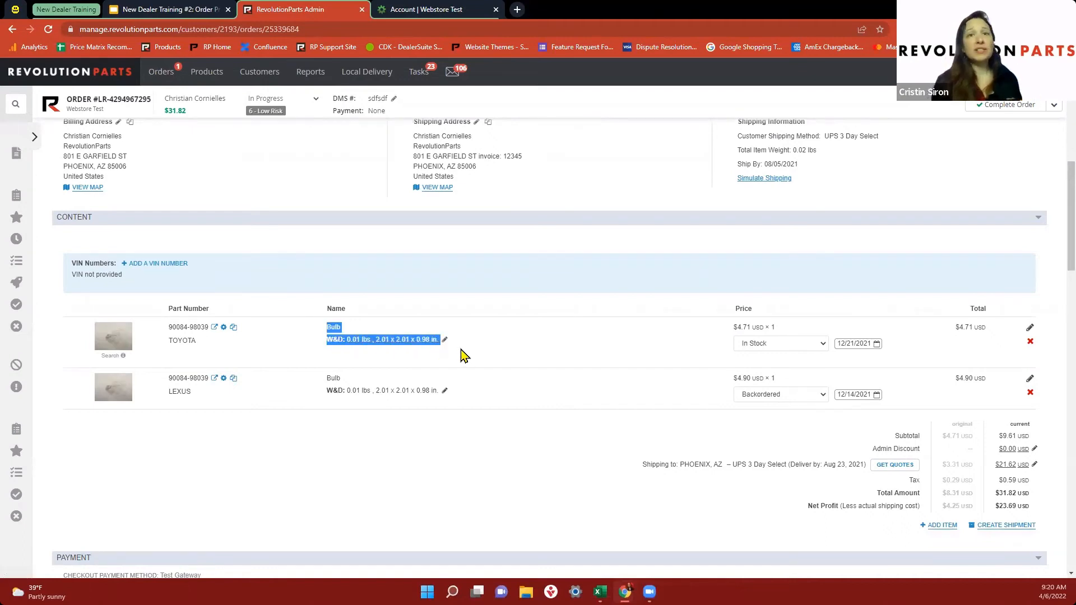
{"action": "left_click", "coordinate": [460, 356]}
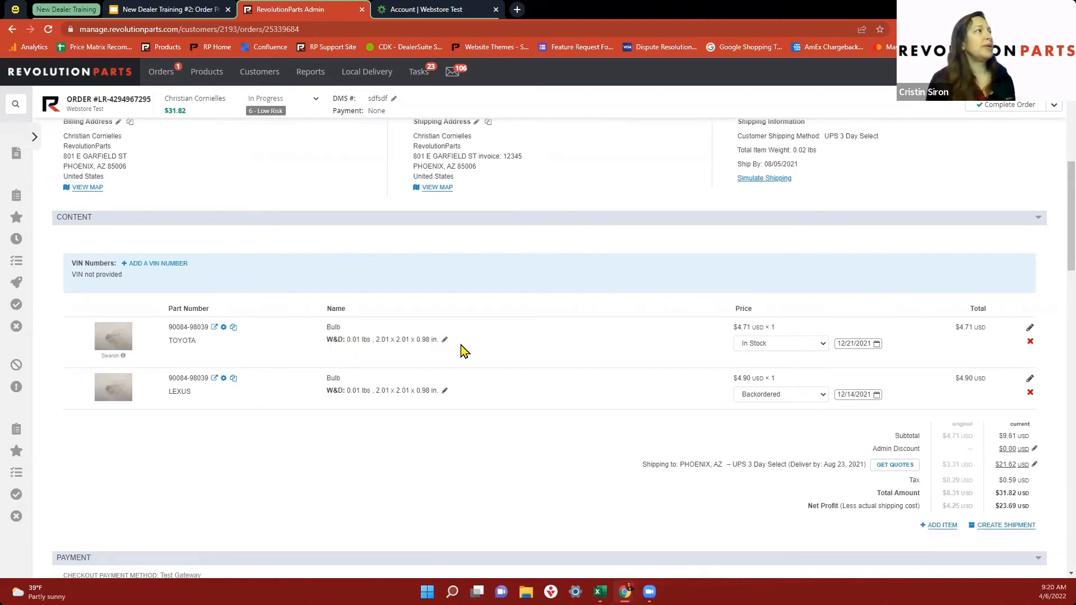
{"action": "left_click", "coordinate": [446, 341]}
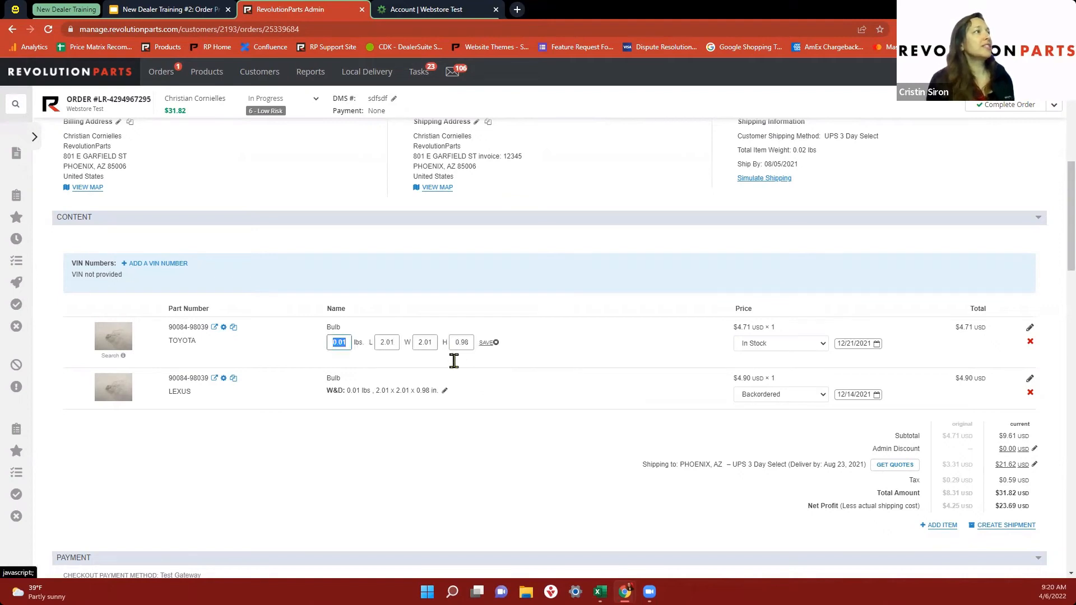
{"action": "left_click", "coordinate": [485, 343]}
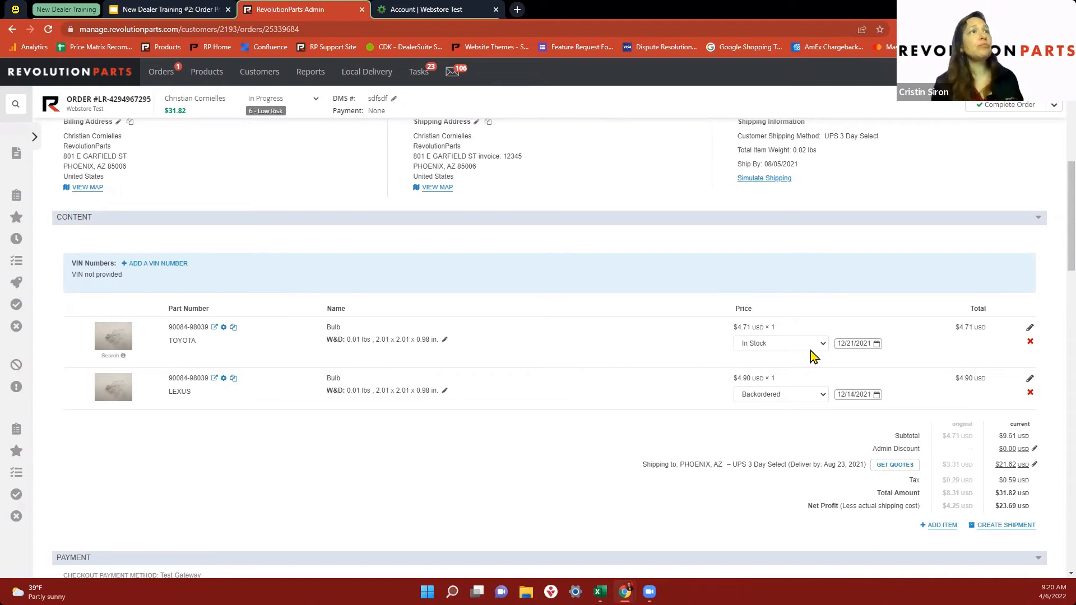
Try the Backordered status and ETA calendar on the Toyota bulb, and return its status to In Stock.
{"action": "left_click", "coordinate": [801, 350]}
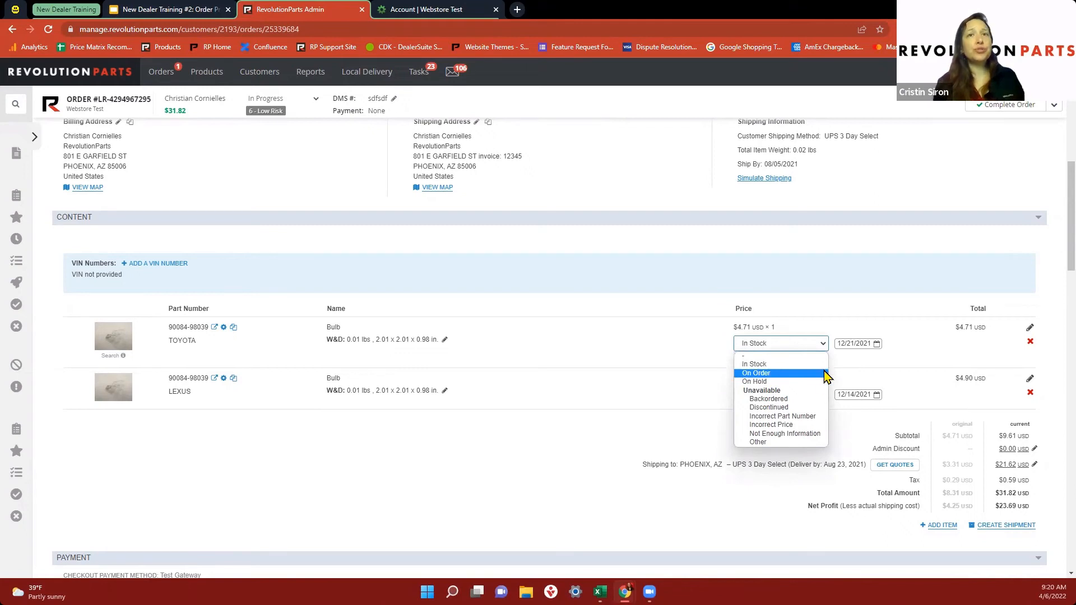
{"action": "left_click", "coordinate": [813, 400]}
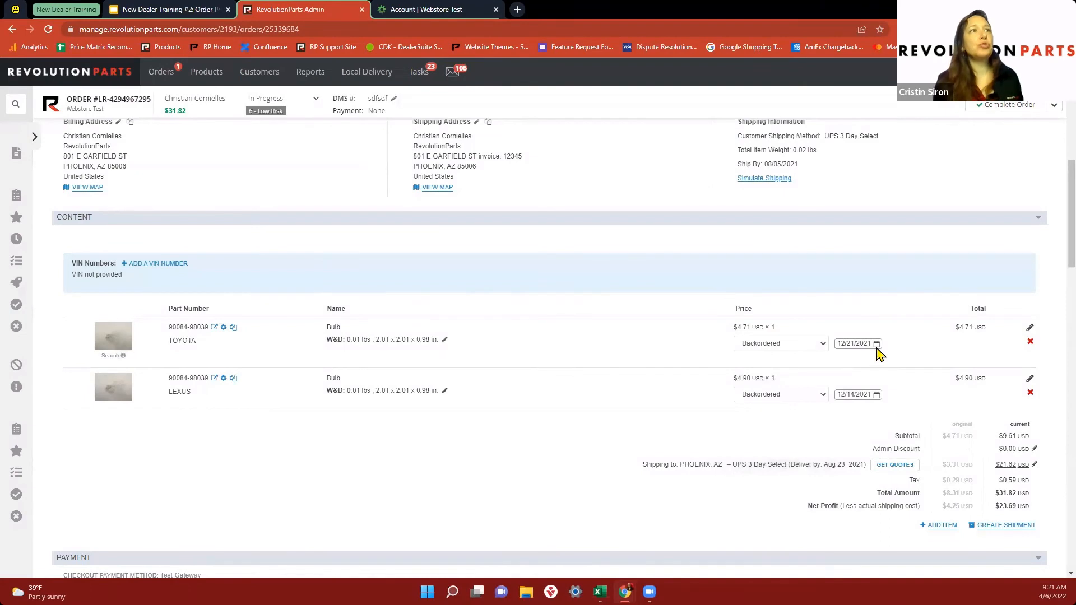
{"action": "left_click", "coordinate": [877, 345]}
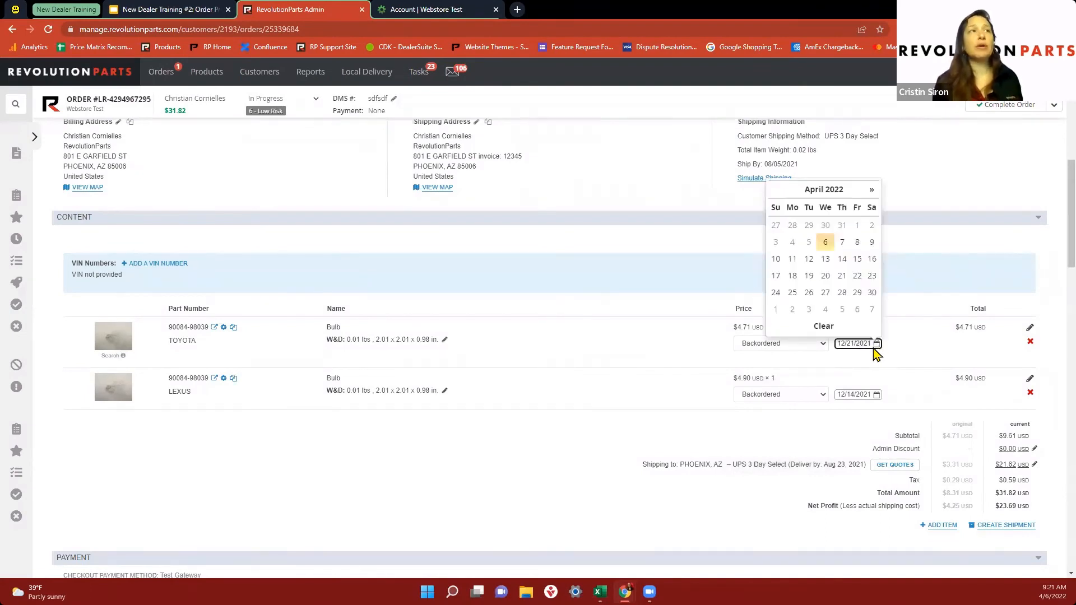
{"action": "left_click", "coordinate": [699, 365]}
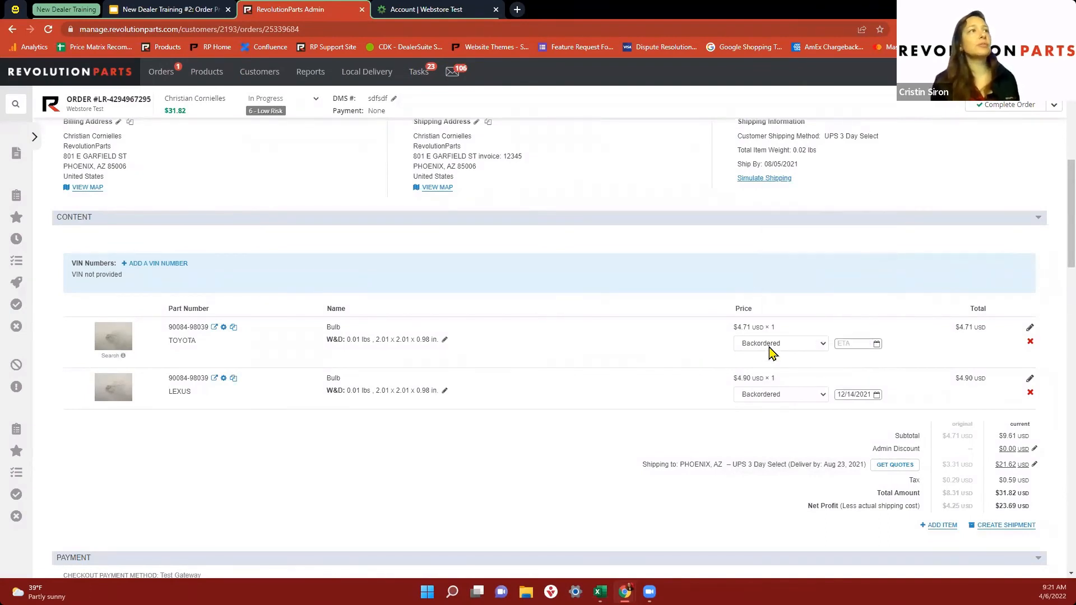
{"action": "left_click", "coordinate": [771, 350]}
{"action": "left_click", "coordinate": [774, 369]}
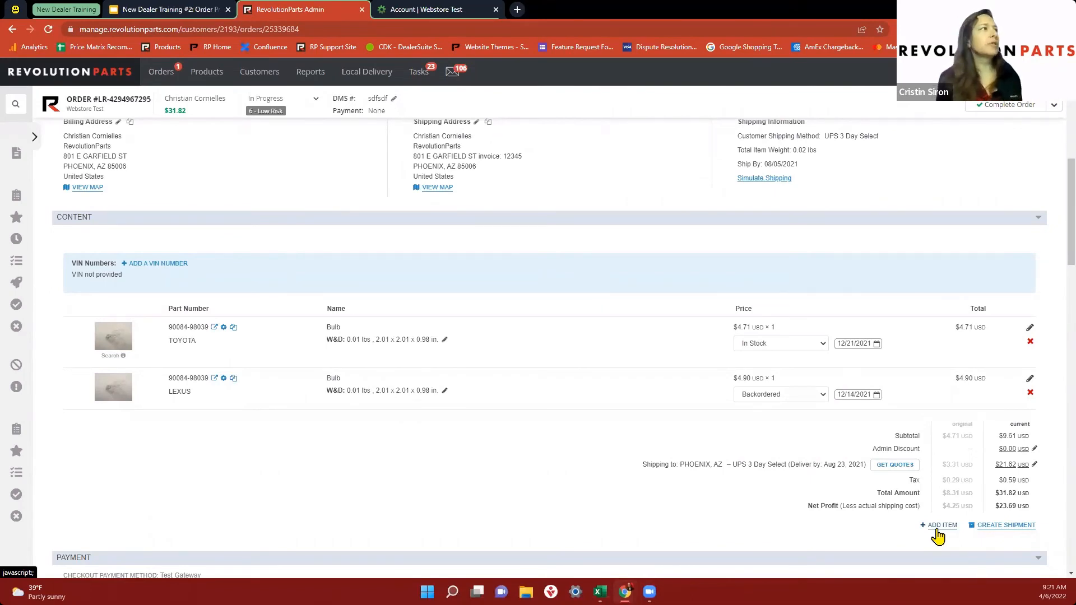
Get shipping quotes for the order and view the available shipping methods.
{"action": "scroll", "coordinate": [787, 440], "scroll_direction": "down", "scroll_amount": 1}
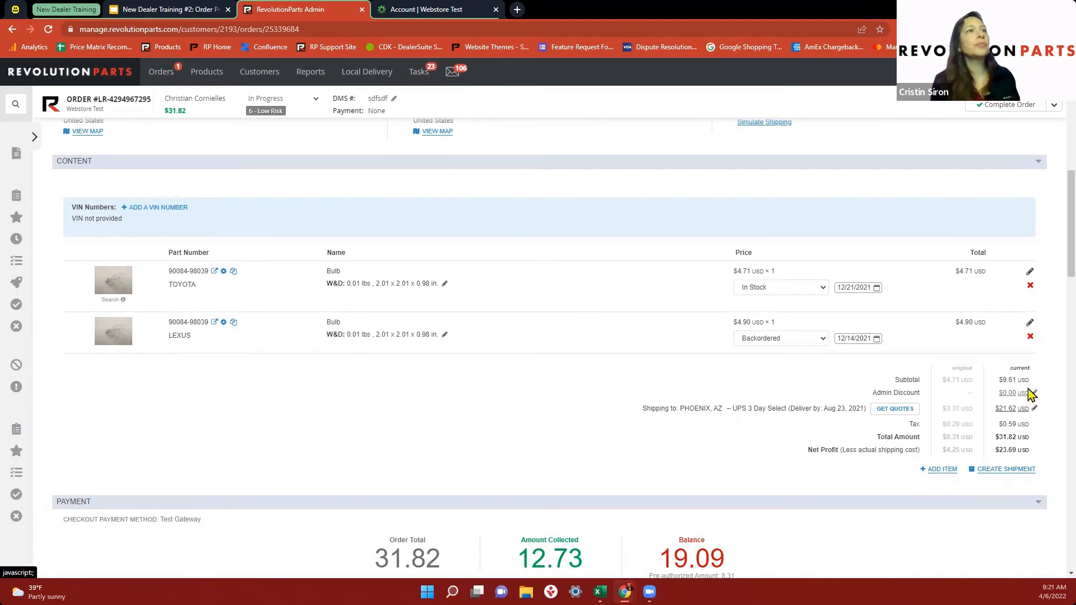
{"action": "left_click", "coordinate": [889, 412]}
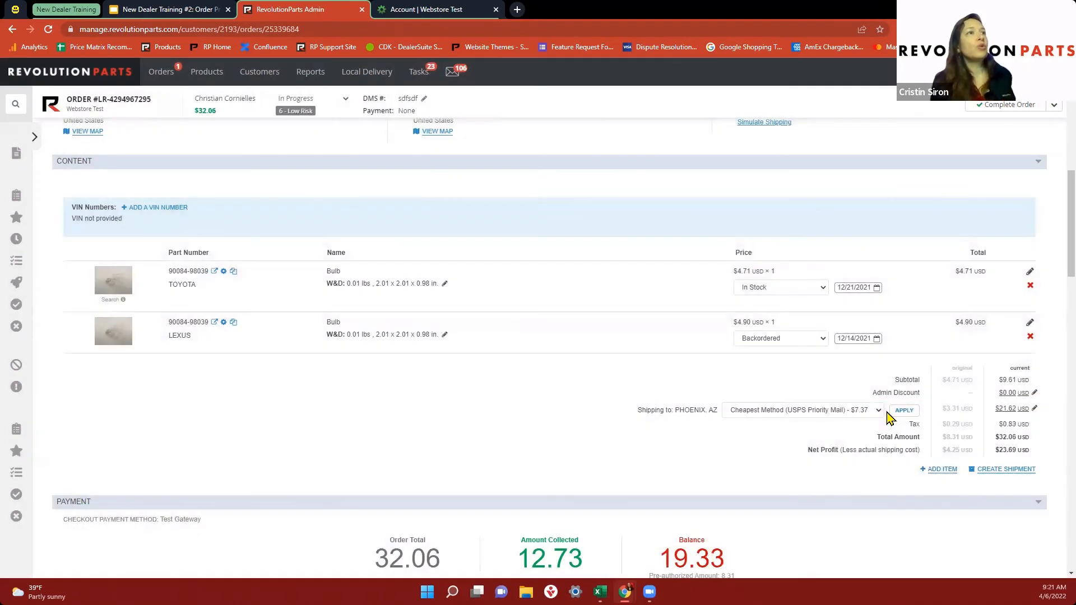
{"action": "left_click", "coordinate": [866, 413]}
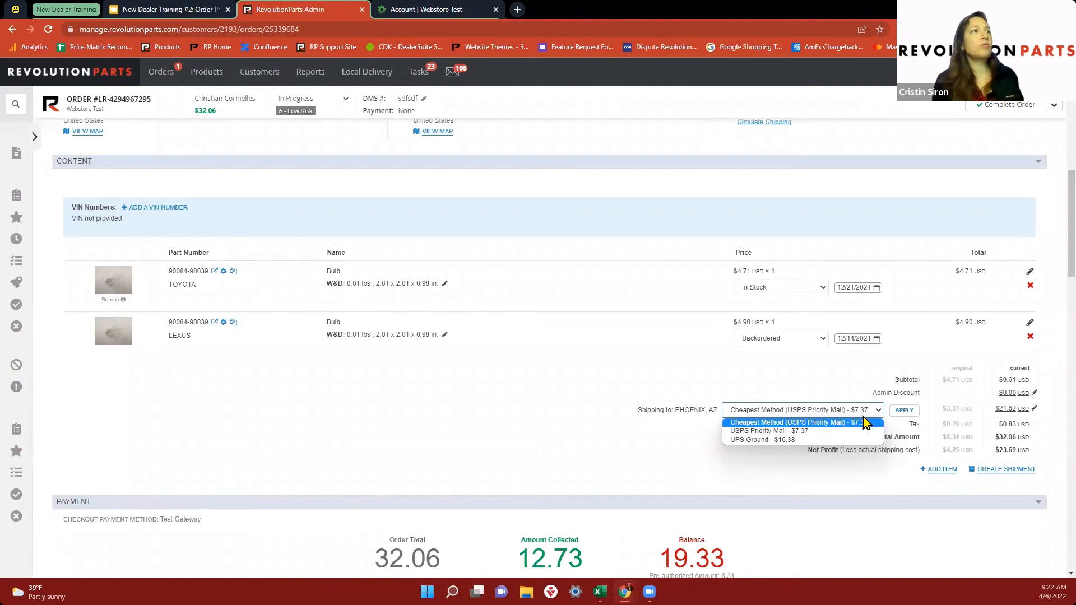
{"action": "left_click", "coordinate": [676, 396]}
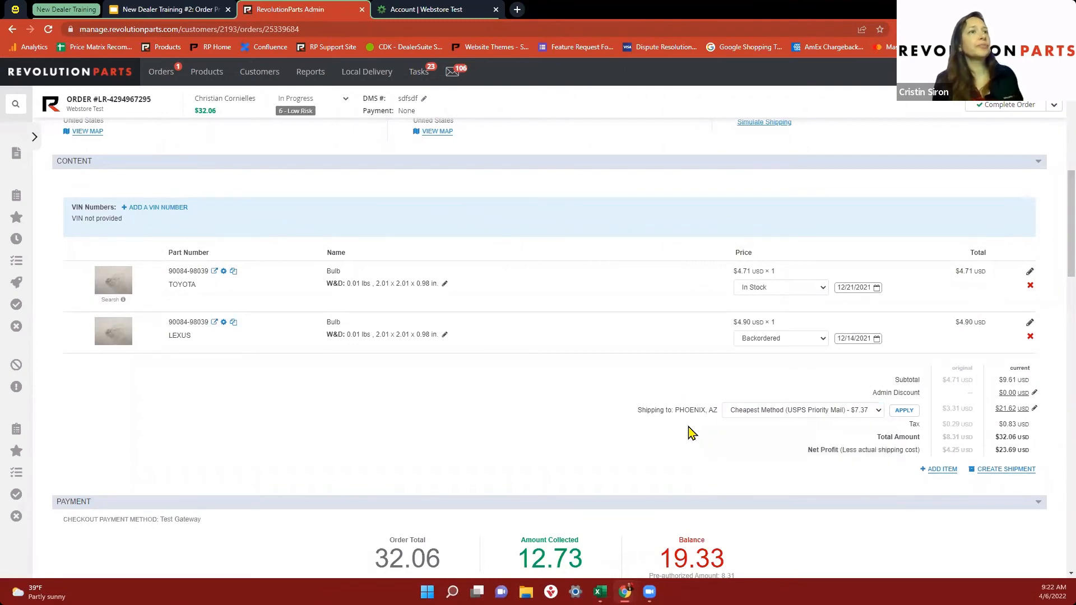
Review the order's payment section and view the transaction details of the authorization and the capture.
{"action": "scroll", "coordinate": [692, 433], "scroll_direction": "down", "scroll_amount": 1}
{"action": "scroll", "coordinate": [692, 432], "scroll_direction": "down", "scroll_amount": 2}
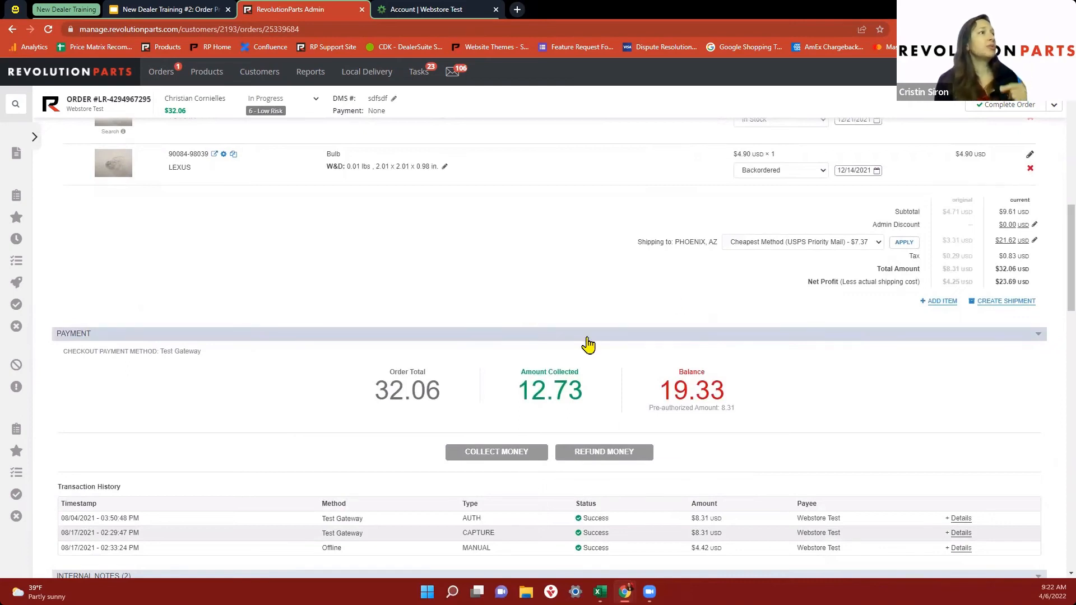
{"action": "scroll", "coordinate": [588, 345], "scroll_direction": "down", "scroll_amount": 1}
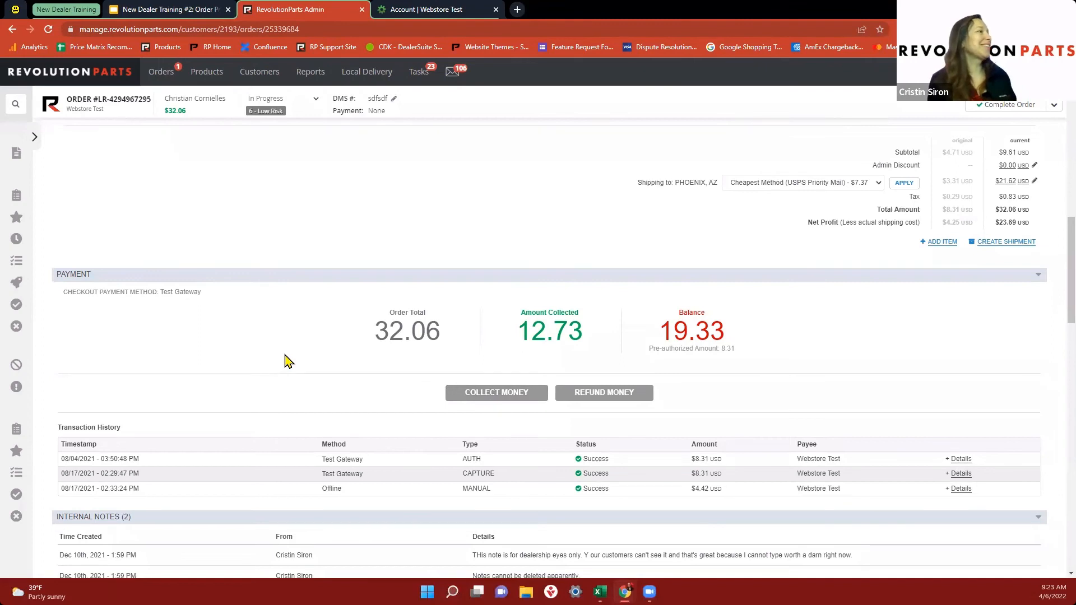
{"action": "scroll", "coordinate": [282, 361], "scroll_direction": "down", "scroll_amount": 2}
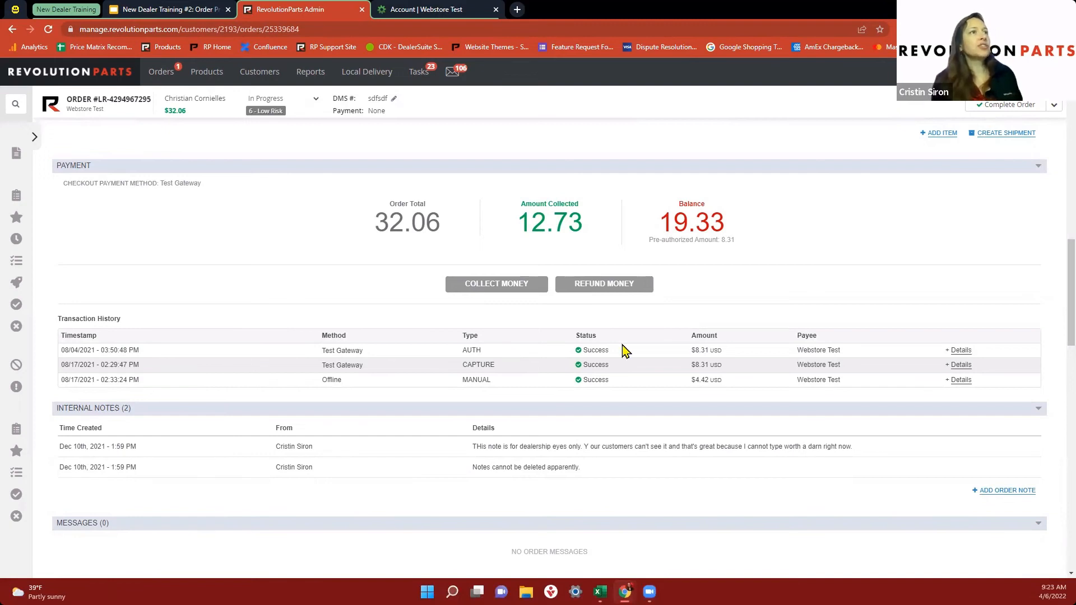
{"action": "left_click", "coordinate": [961, 362]}
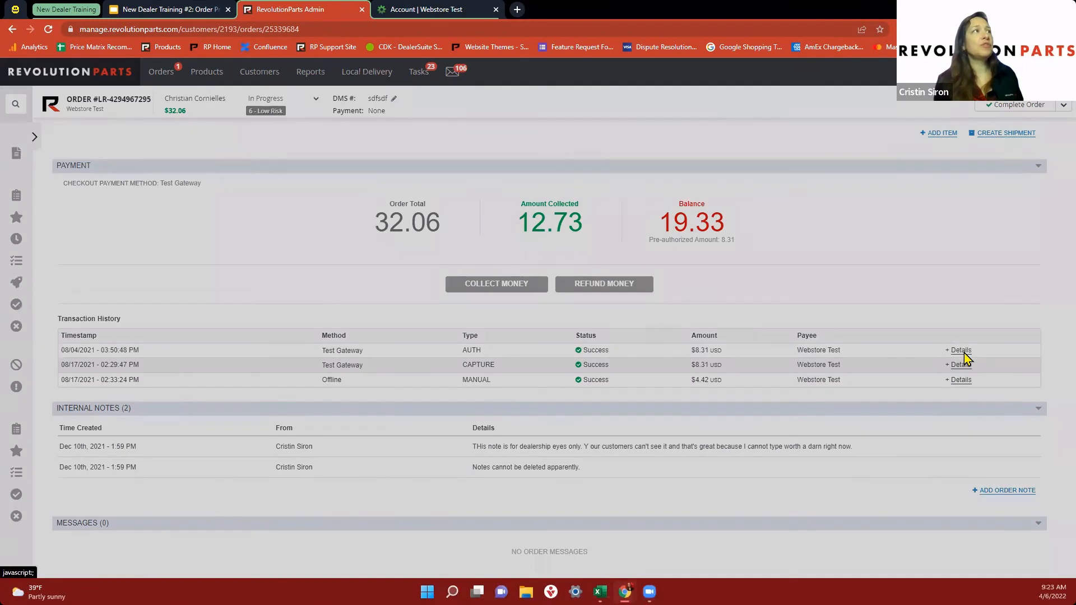
{"action": "left_click", "coordinate": [639, 125]}
{"action": "left_click", "coordinate": [961, 365]}
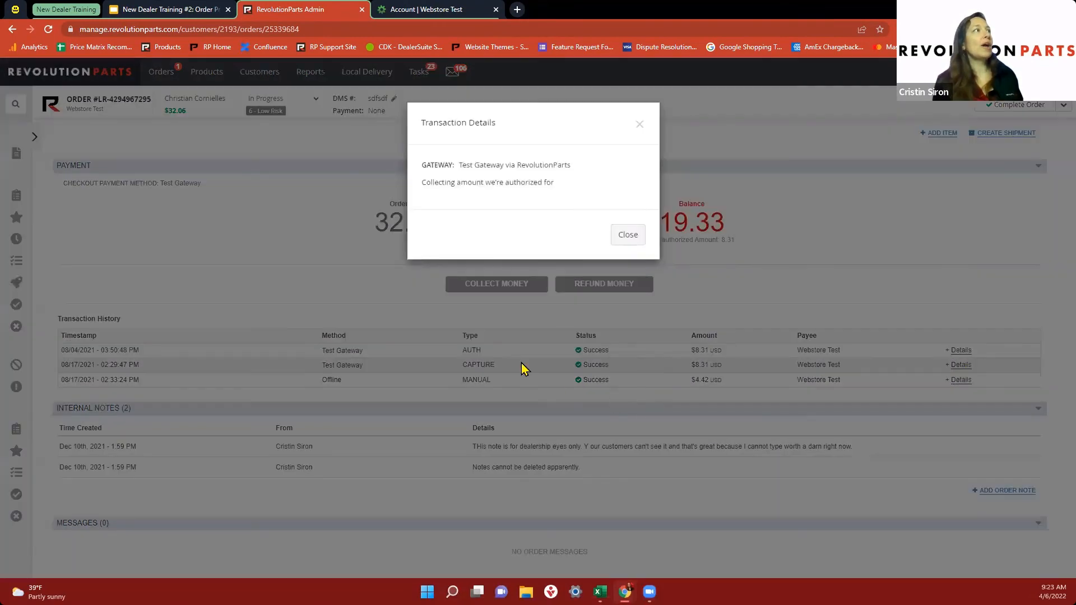
Close the capture's transaction details and review the order's transaction history, internal notes and messages.
{"action": "left_click", "coordinate": [635, 125]}
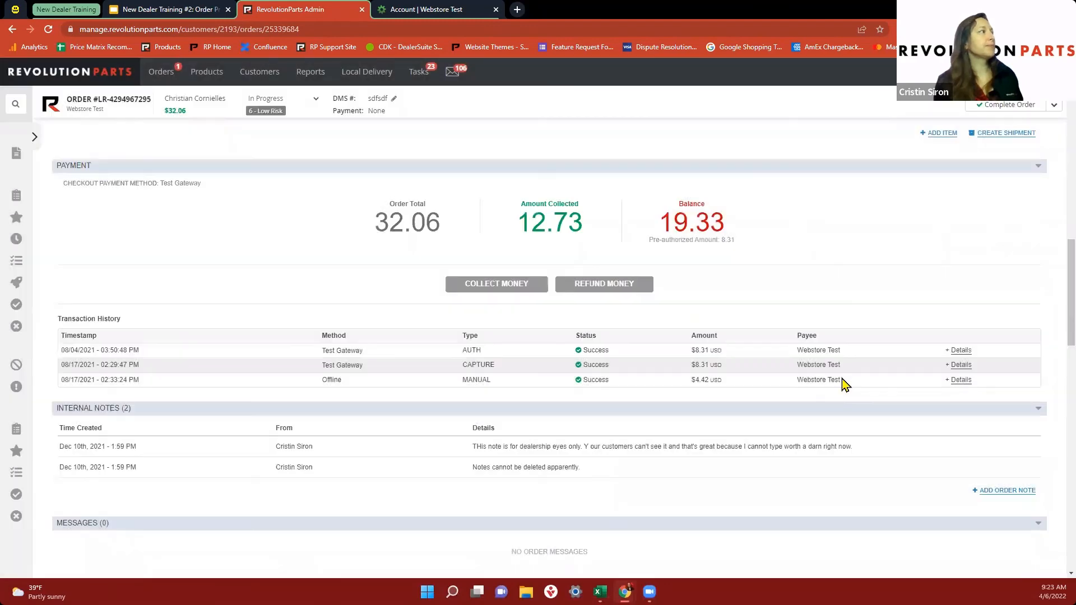
{"action": "scroll", "coordinate": [845, 384], "scroll_direction": "down", "scroll_amount": 2}
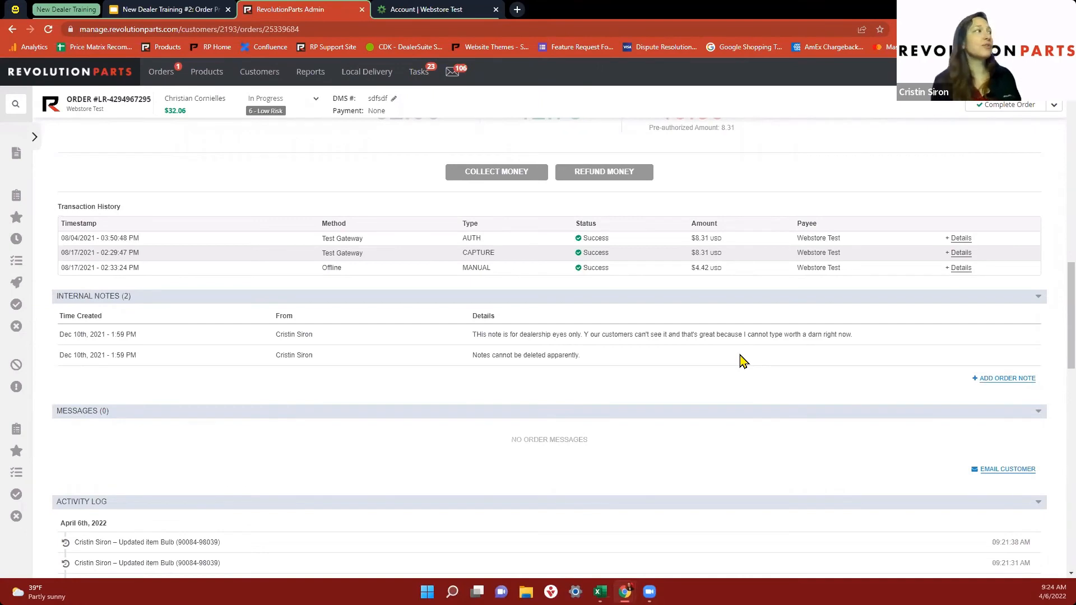
{"action": "scroll", "coordinate": [742, 361], "scroll_direction": "down", "scroll_amount": 1}
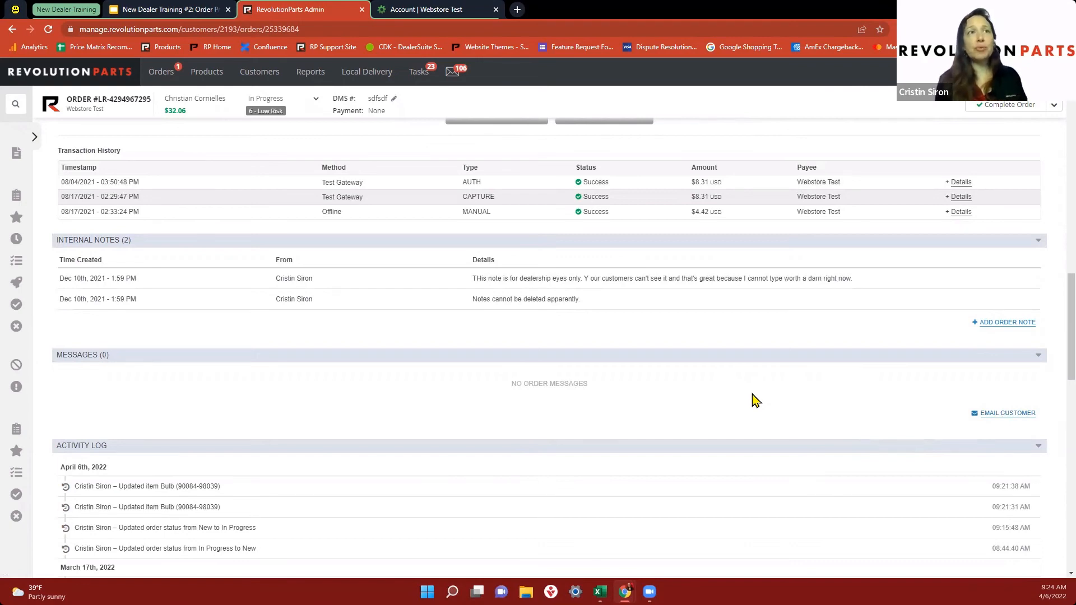
Try the Provide VIN canned message in an email to the customer, and close the email without sending it.
{"action": "left_click", "coordinate": [999, 414]}
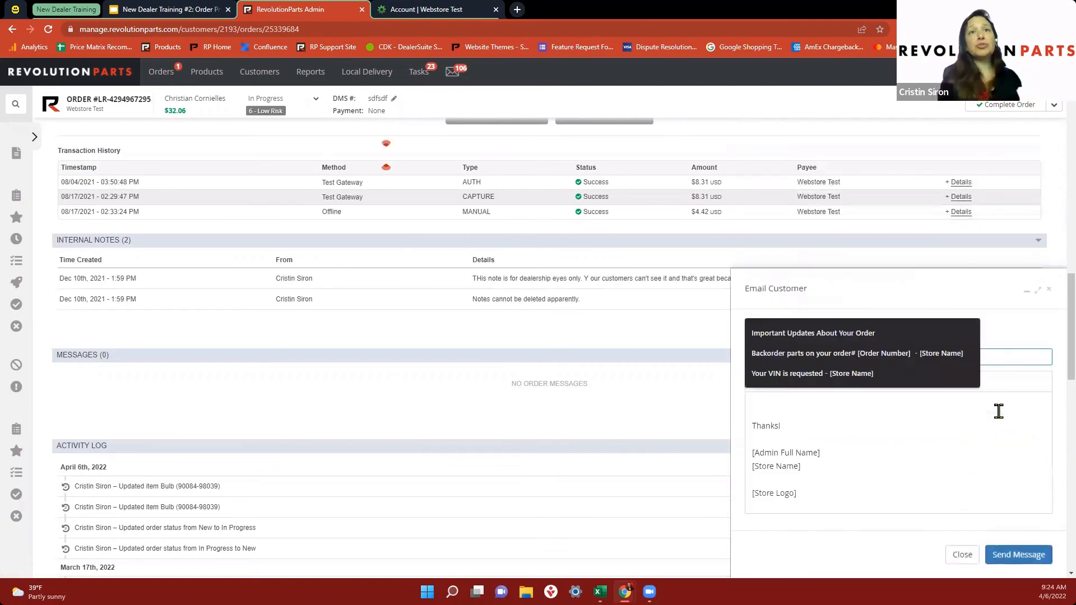
{"action": "left_click", "coordinate": [884, 297]}
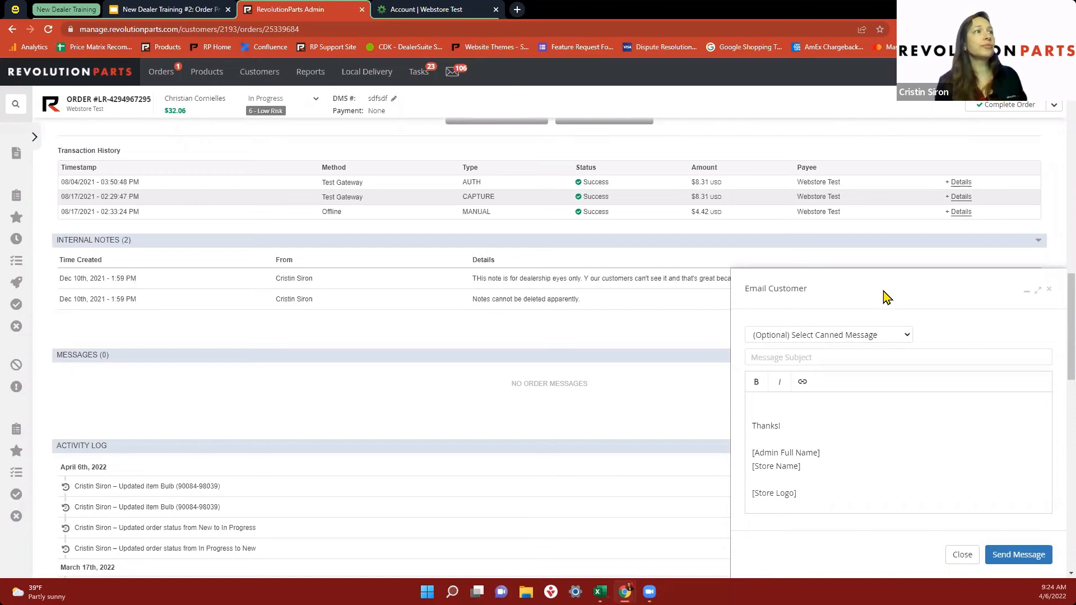
{"action": "left_click", "coordinate": [806, 405]}
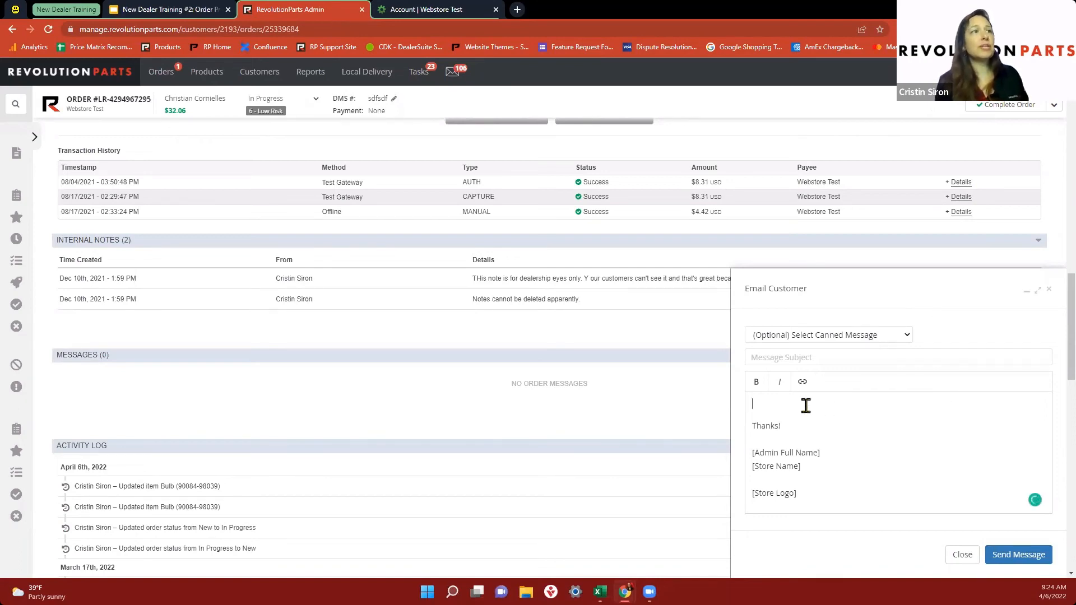
{"action": "left_click", "coordinate": [900, 339]}
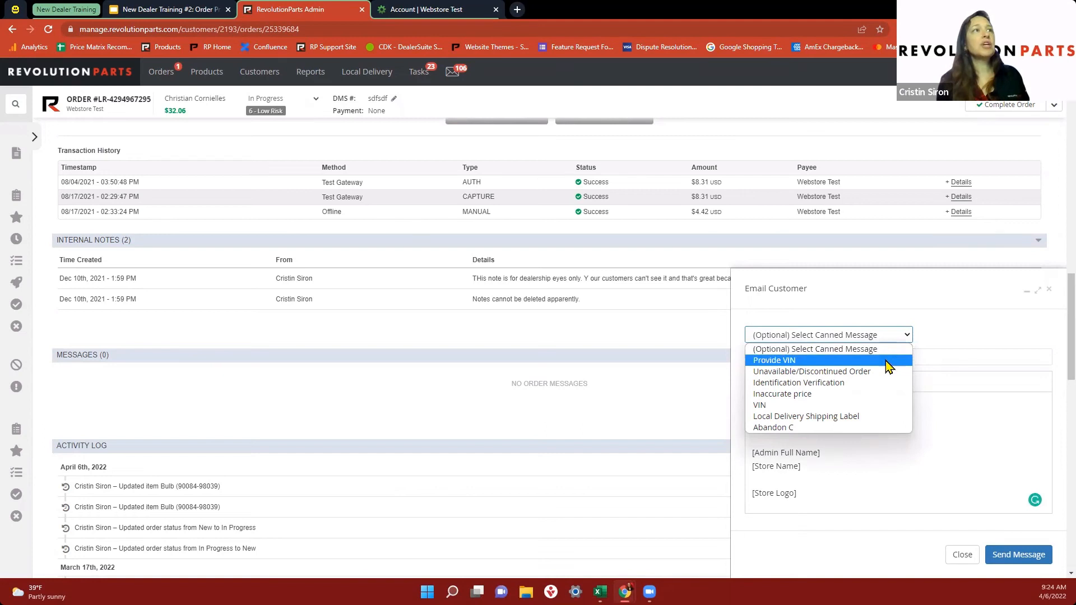
{"action": "left_click", "coordinate": [890, 367]}
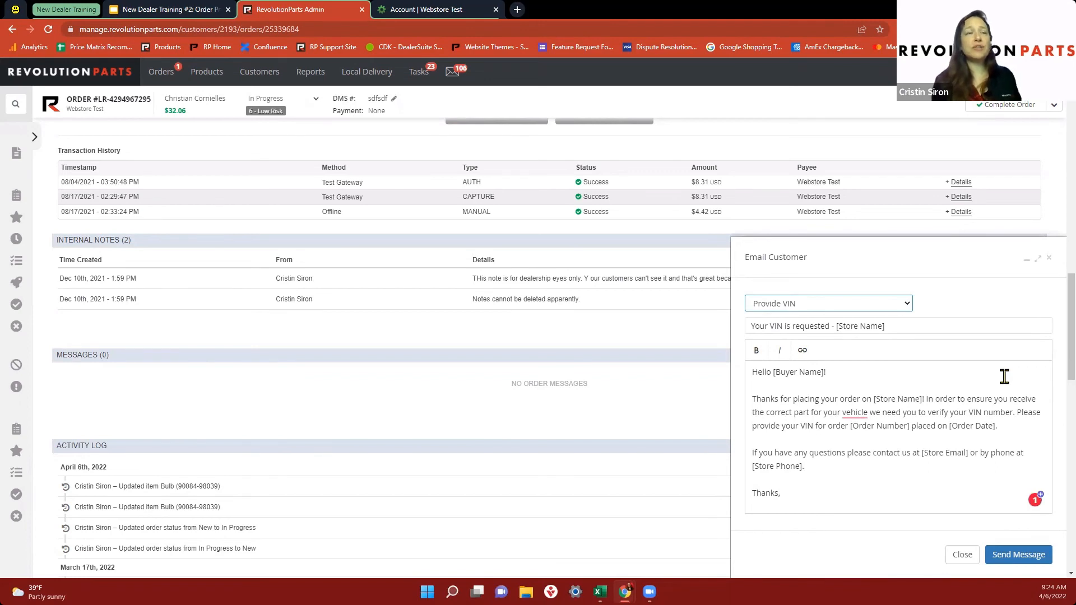
{"action": "left_click", "coordinate": [962, 555]}
Review the order's activity log and return to the item list with its status and shipping details.
{"action": "scroll", "coordinate": [919, 460], "scroll_direction": "down", "scroll_amount": 1}
{"action": "scroll", "coordinate": [868, 419], "scroll_direction": "down", "scroll_amount": 2}
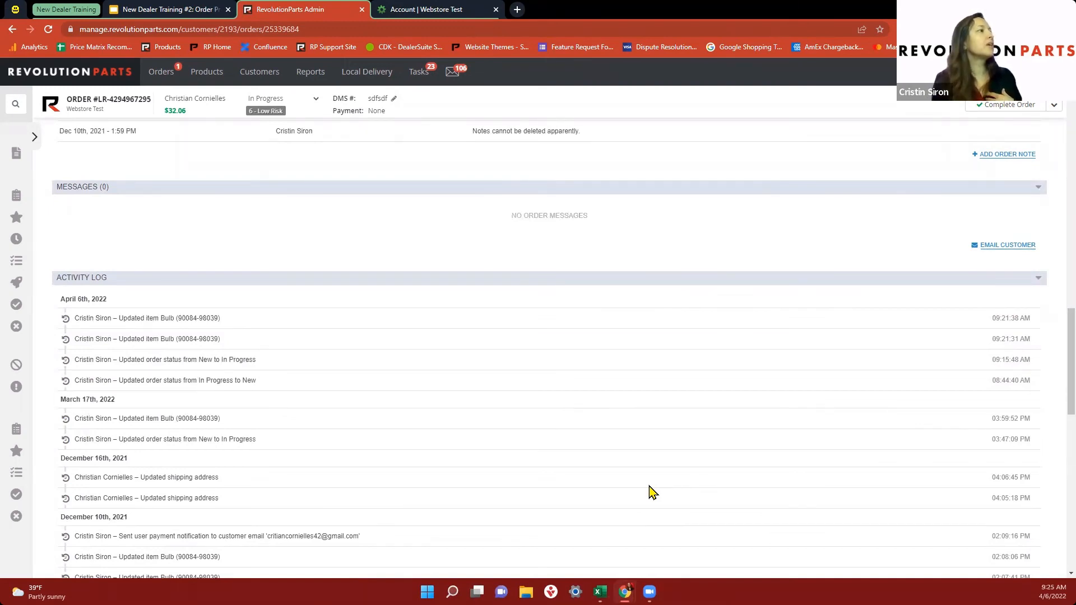
{"action": "scroll", "coordinate": [650, 492], "scroll_direction": "down", "scroll_amount": 2}
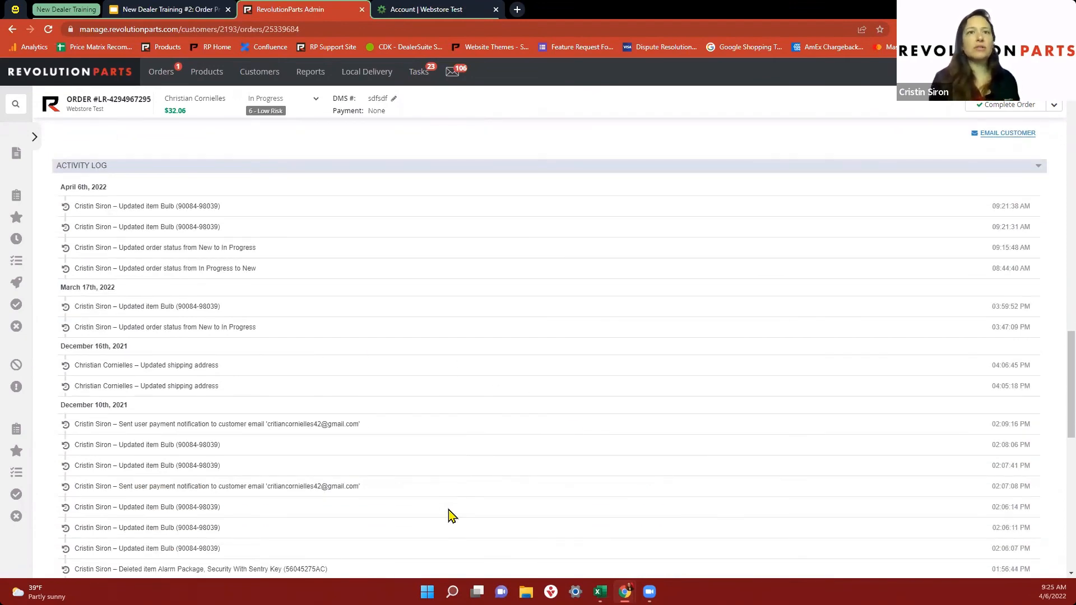
{"action": "scroll", "coordinate": [452, 516], "scroll_direction": "up", "scroll_amount": 7}
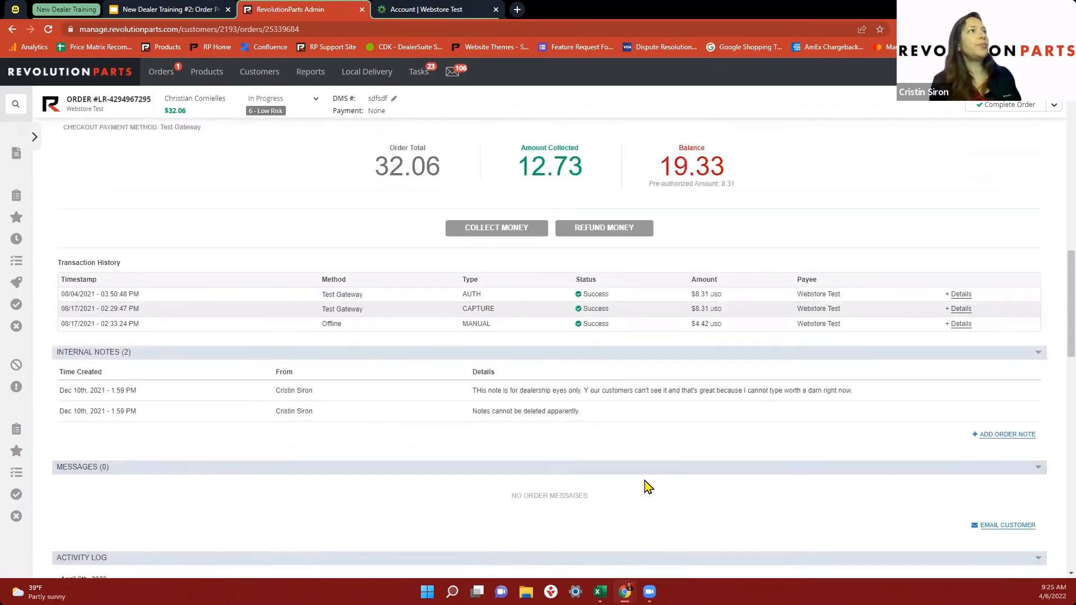
{"action": "scroll", "coordinate": [644, 487], "scroll_direction": "up", "scroll_amount": 5}
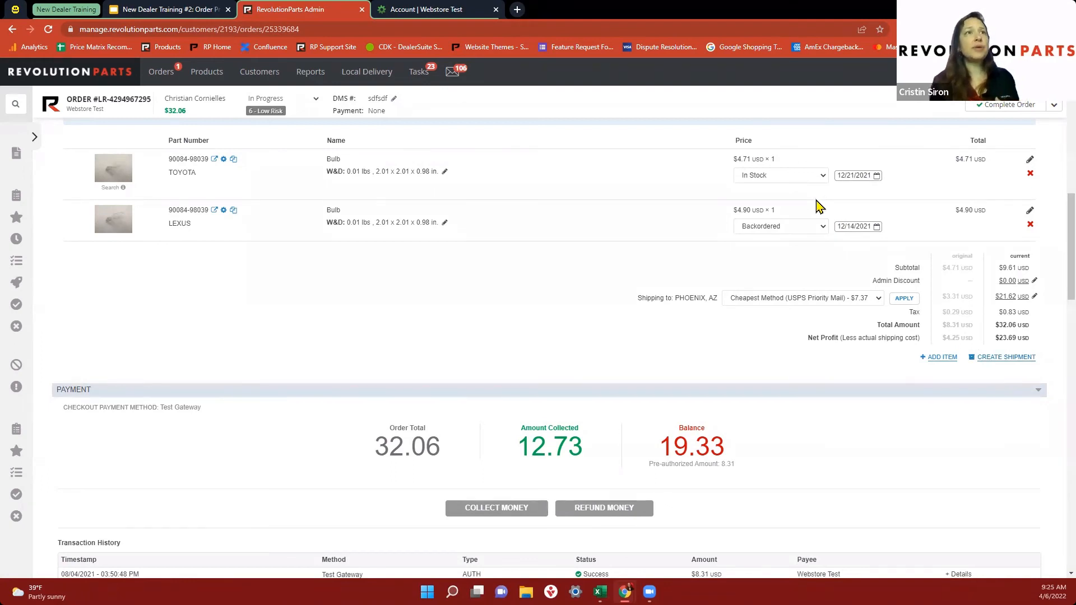
Start a shipment for the order with a shipping label, including only the in-stock bulb and excluding the backordered one.
{"action": "left_click", "coordinate": [1008, 359]}
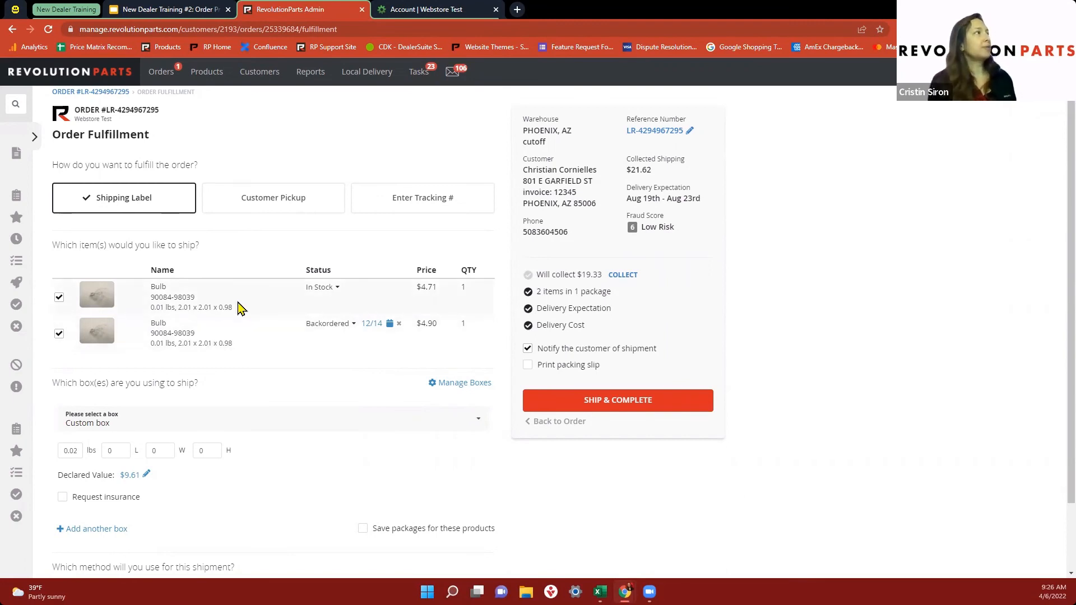
{"action": "left_click", "coordinate": [59, 335]}
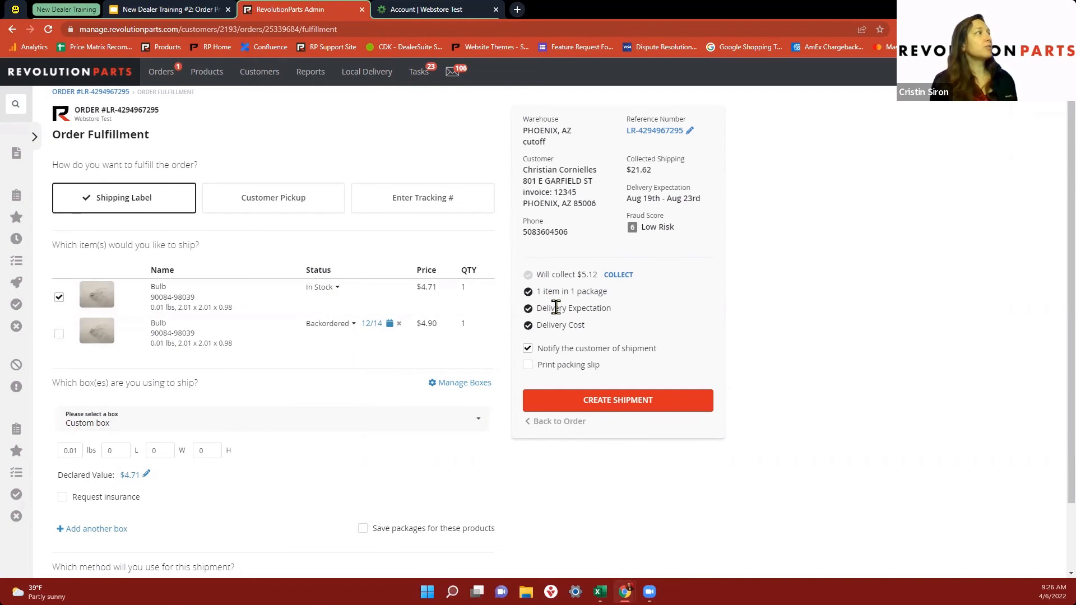
{"action": "left_click", "coordinate": [59, 335]}
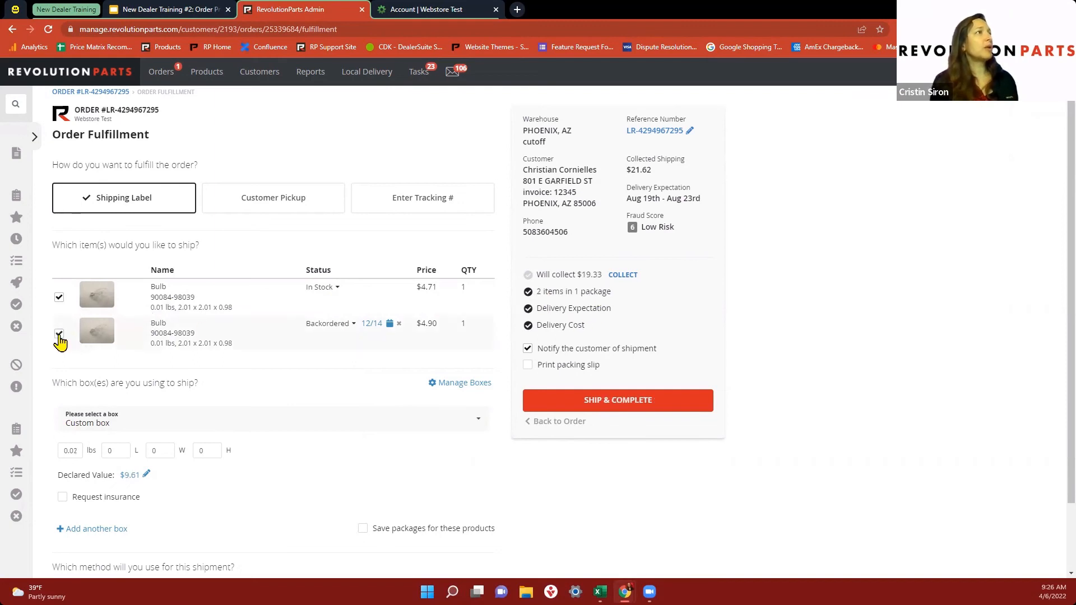
{"action": "left_click", "coordinate": [59, 335]}
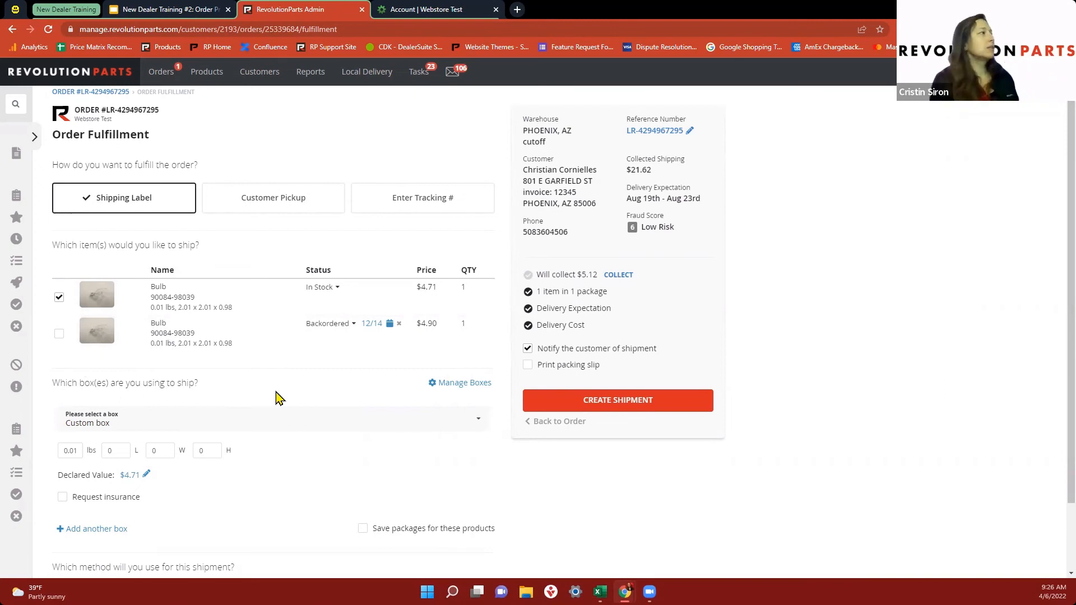
View the saved box manager with a blank new box entry, and close it without saving.
{"action": "scroll", "coordinate": [280, 398], "scroll_direction": "down", "scroll_amount": 1}
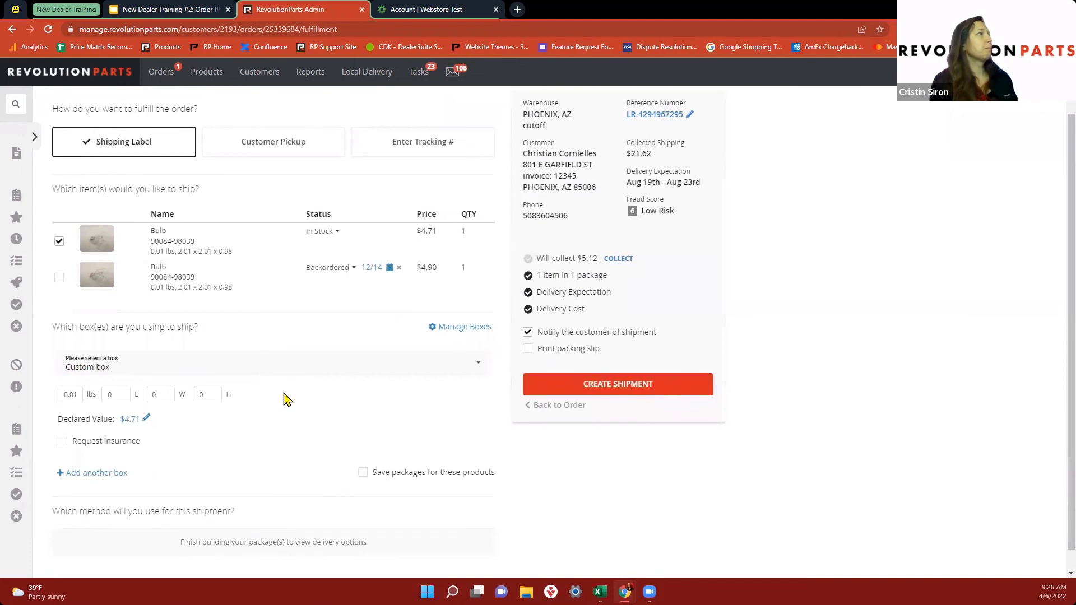
{"action": "left_click", "coordinate": [469, 328]}
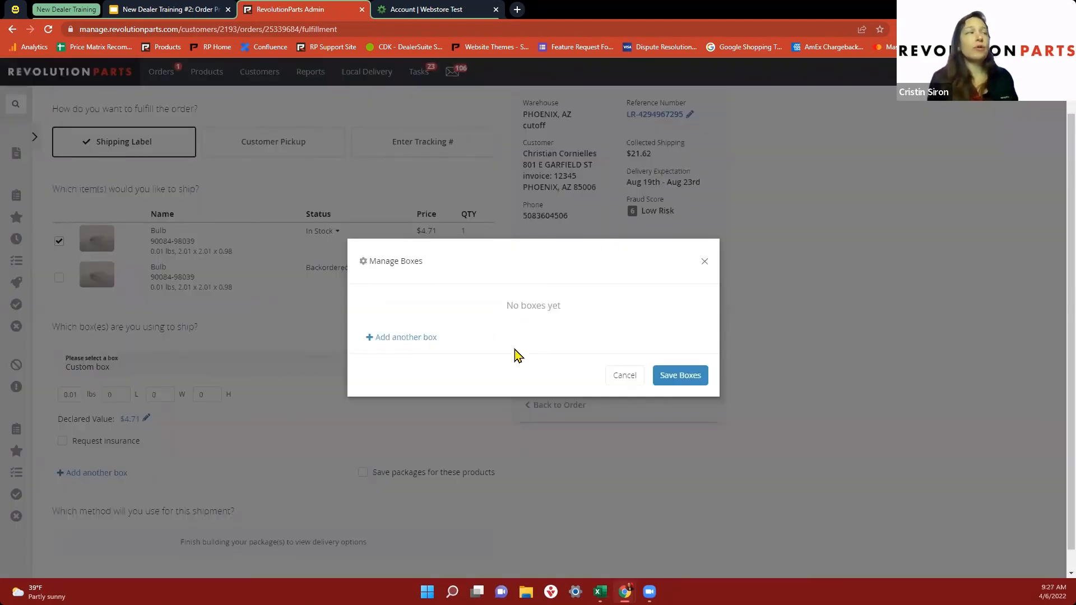
{"action": "left_click", "coordinate": [418, 339]}
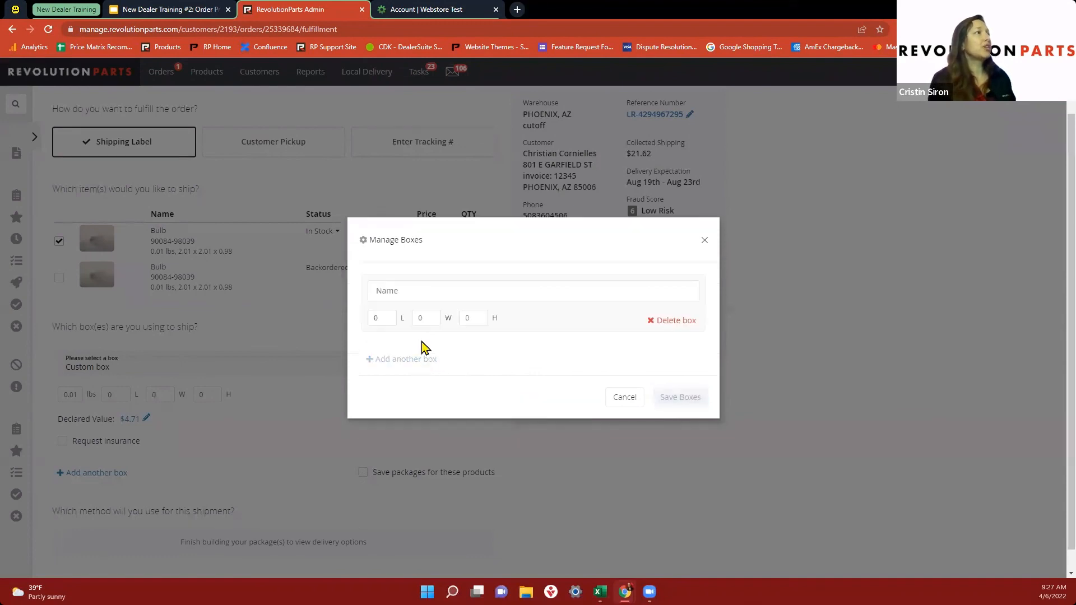
{"action": "left_click", "coordinate": [704, 241]}
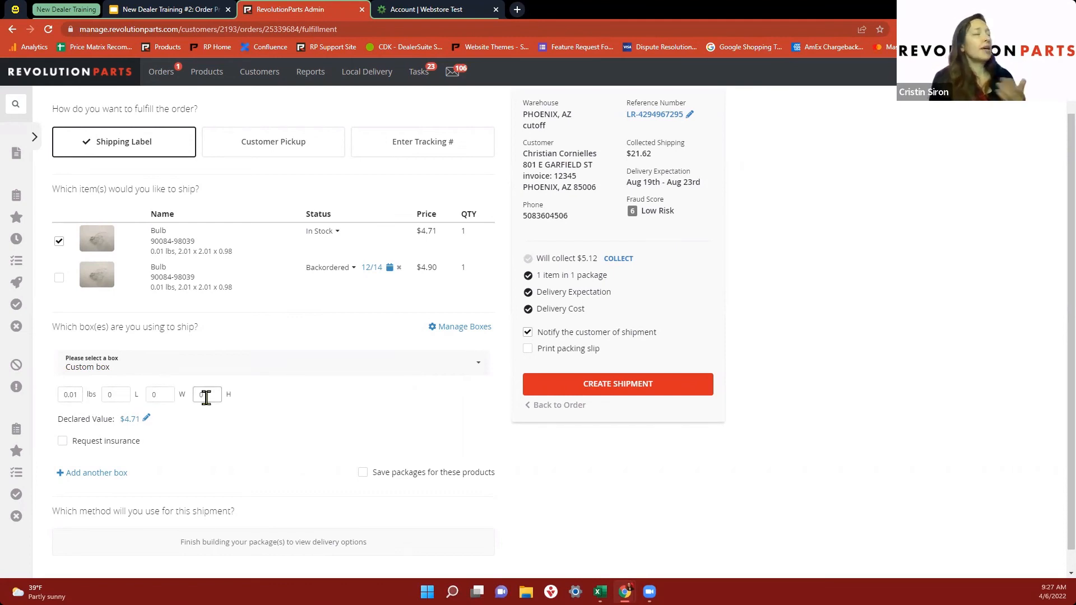
Set the custom box's length, width and height to 1 each.
{"action": "left_click", "coordinate": [118, 395]}
{"action": "type", "text": "1"}
{"action": "left_click", "coordinate": [153, 394]}
{"action": "type", "text": "1"}
{"action": "left_click", "coordinate": [205, 394]}
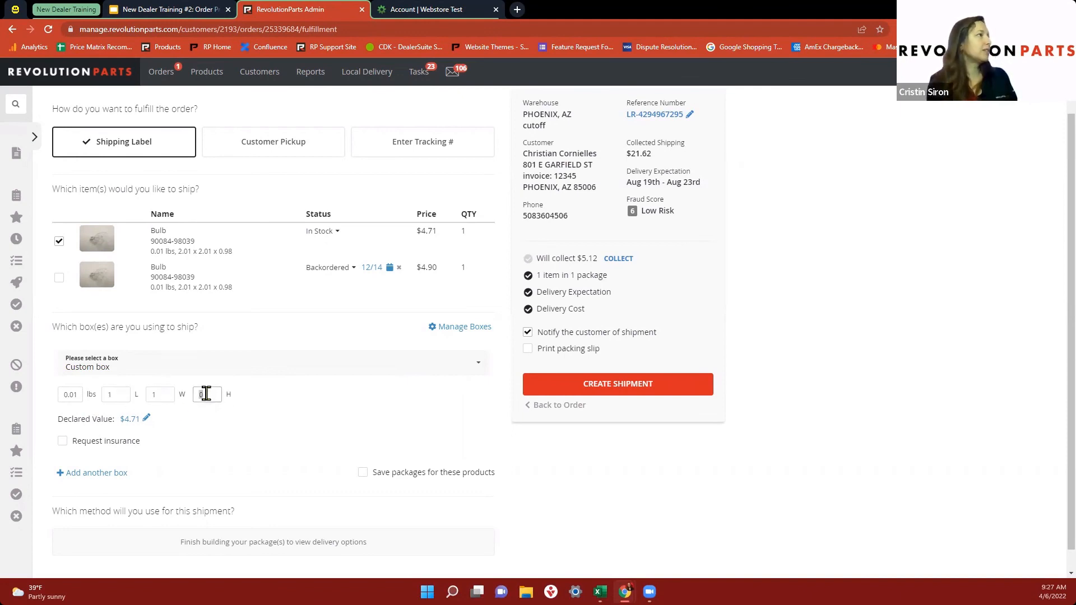
{"action": "type", "text": "1"}
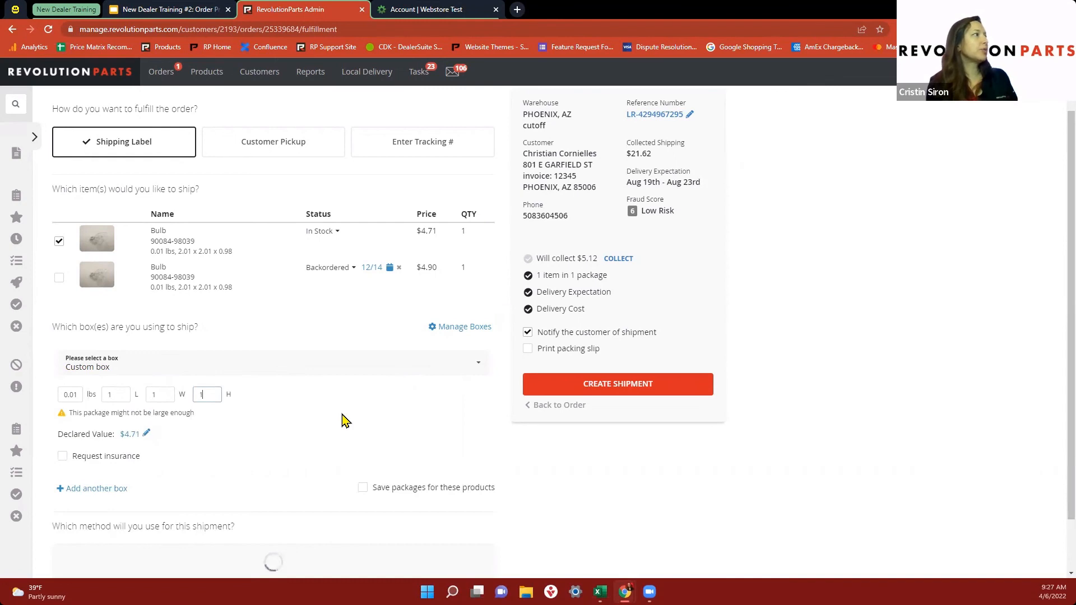
Collect the amount due for the shipment and create it with USPS First Class Mail Large Package, keeping customer notification on.
{"action": "scroll", "coordinate": [344, 420], "scroll_direction": "down", "scroll_amount": 1}
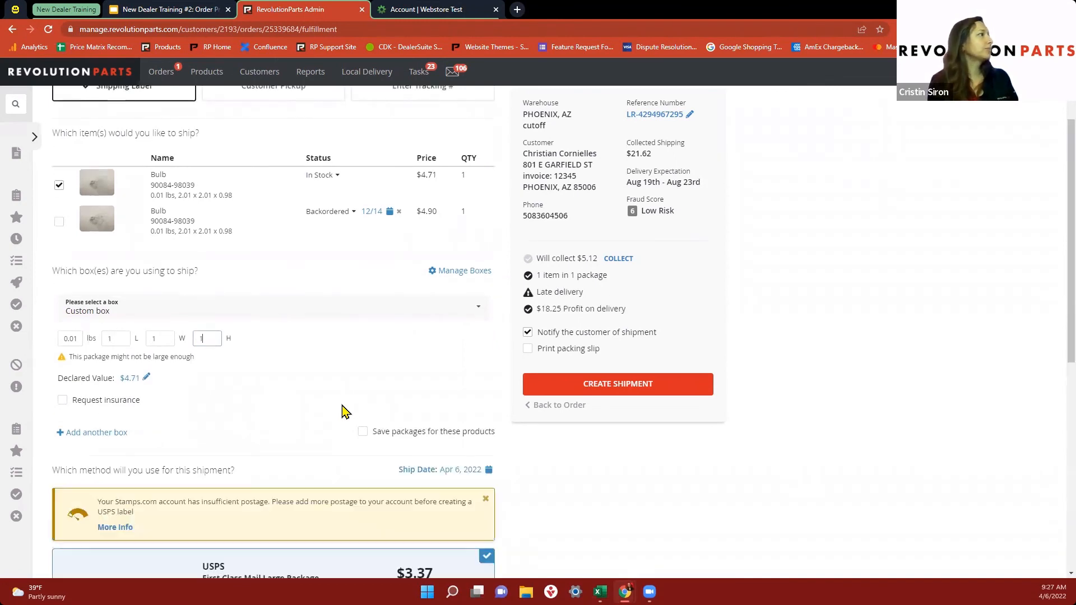
{"action": "scroll", "coordinate": [342, 409], "scroll_direction": "down", "scroll_amount": 1}
{"action": "scroll", "coordinate": [297, 359], "scroll_direction": "down", "scroll_amount": 1}
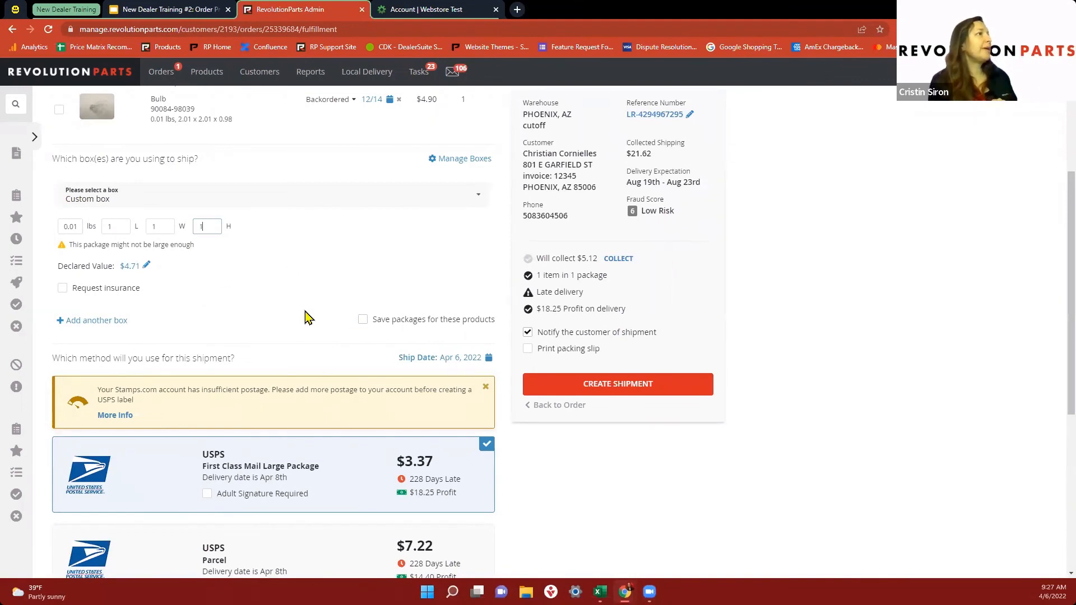
{"action": "scroll", "coordinate": [311, 318], "scroll_direction": "down", "scroll_amount": 2}
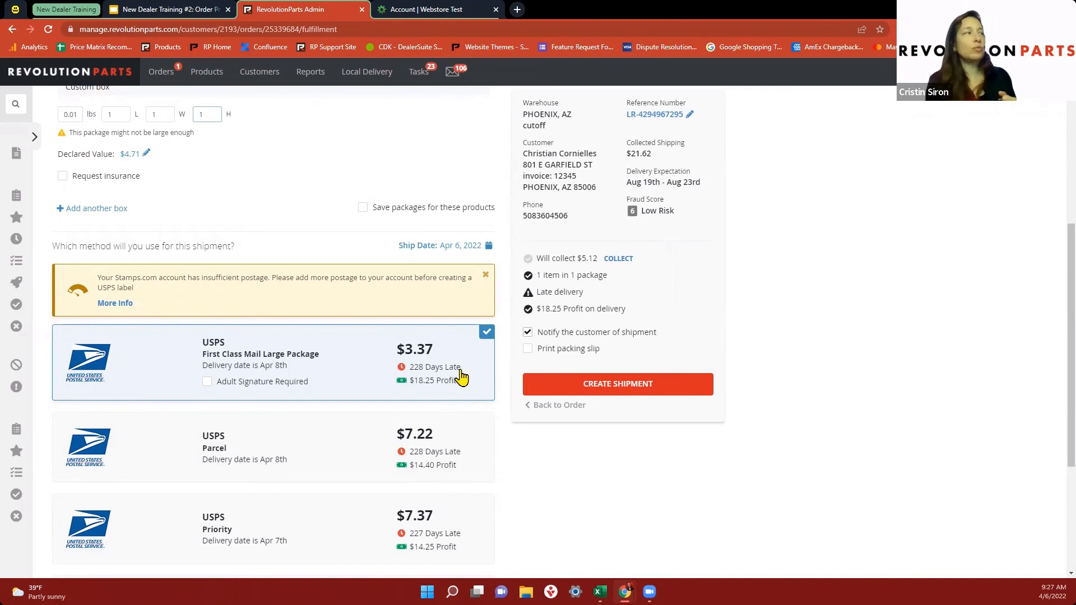
{"action": "scroll", "coordinate": [448, 387], "scroll_direction": "down", "scroll_amount": 1}
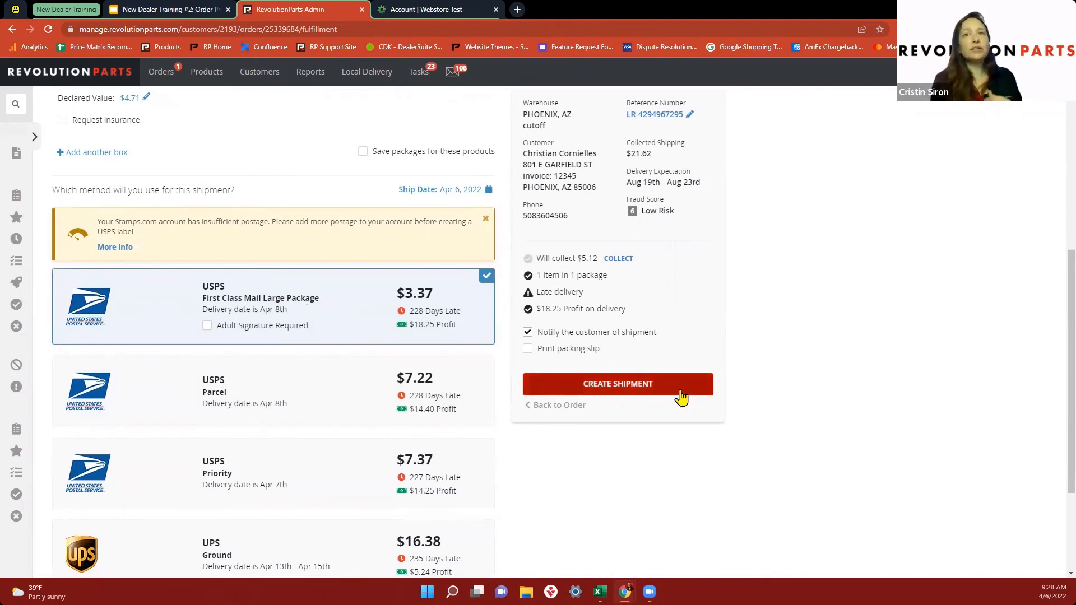
{"action": "left_click", "coordinate": [619, 260]}
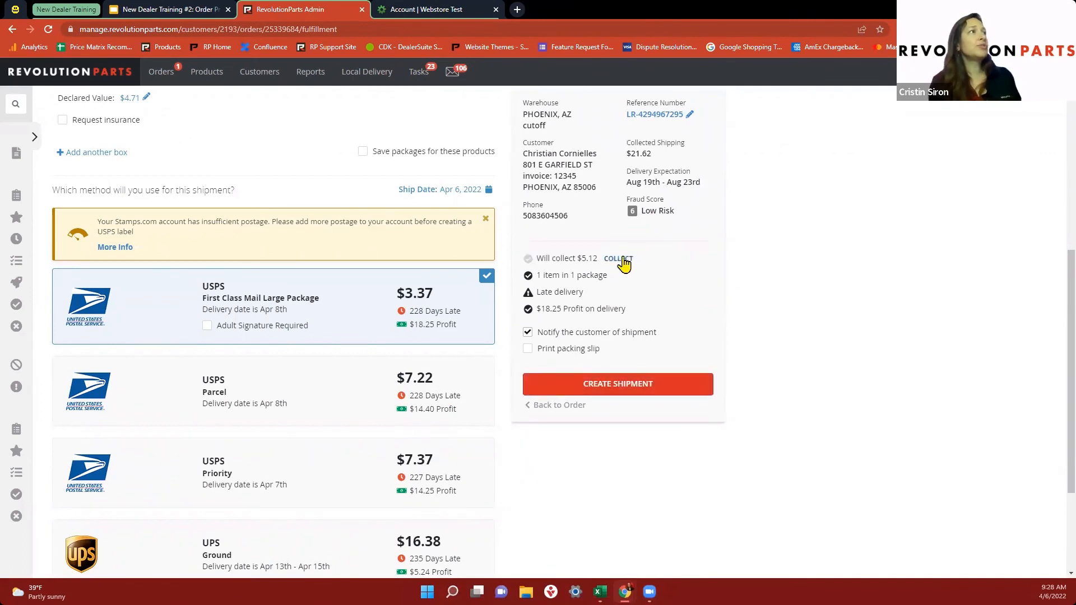
{"action": "left_click", "coordinate": [645, 337]}
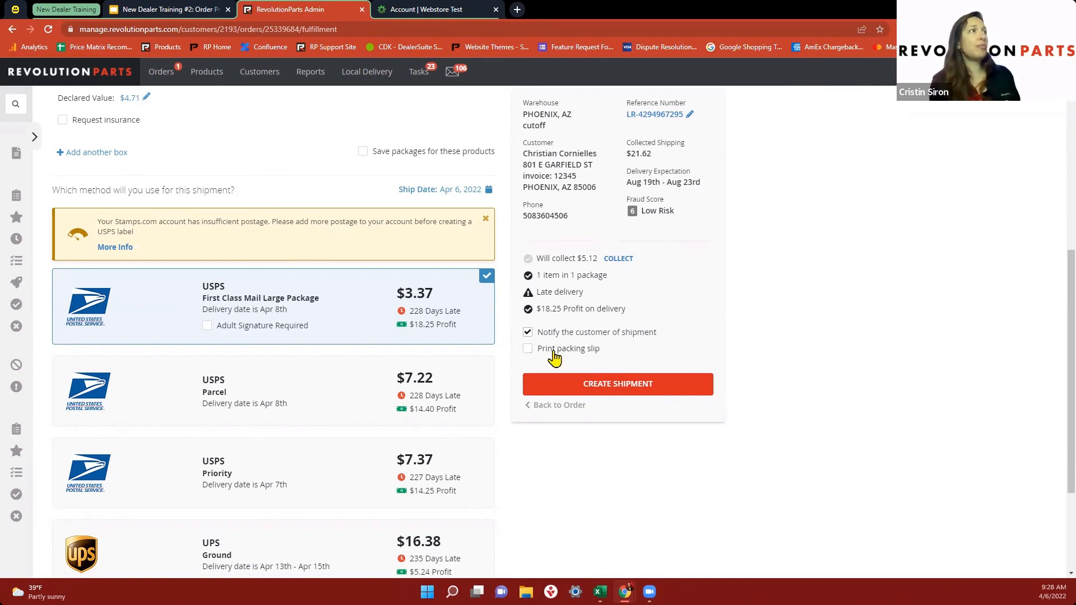
{"action": "left_click", "coordinate": [612, 385]}
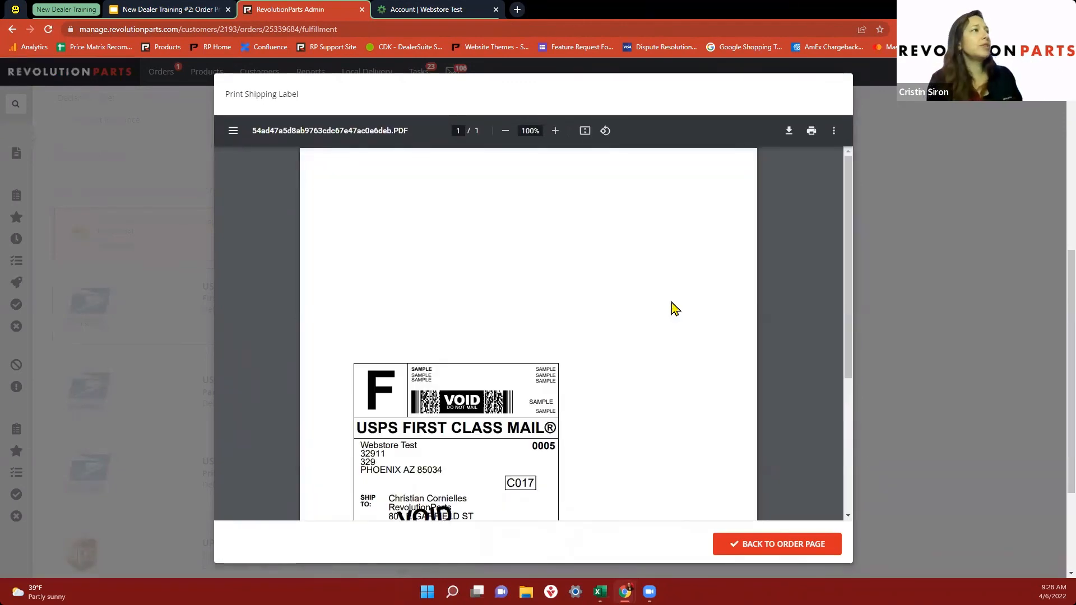
Check the whole USPS shipping label and return to the order page.
{"action": "scroll", "coordinate": [646, 291], "scroll_direction": "down", "scroll_amount": 2}
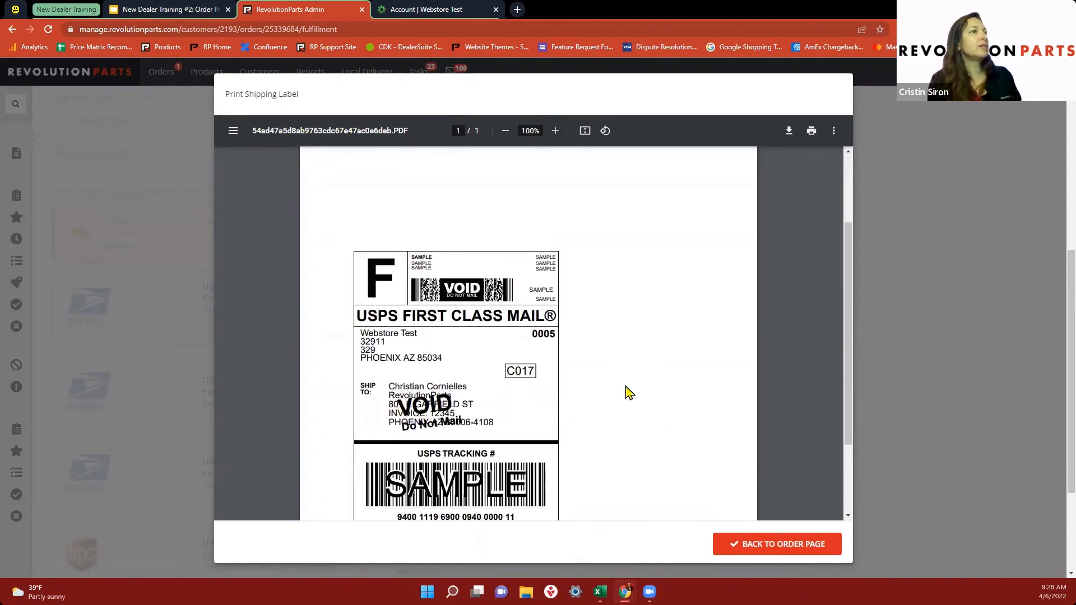
{"action": "scroll", "coordinate": [626, 392], "scroll_direction": "down", "scroll_amount": 2}
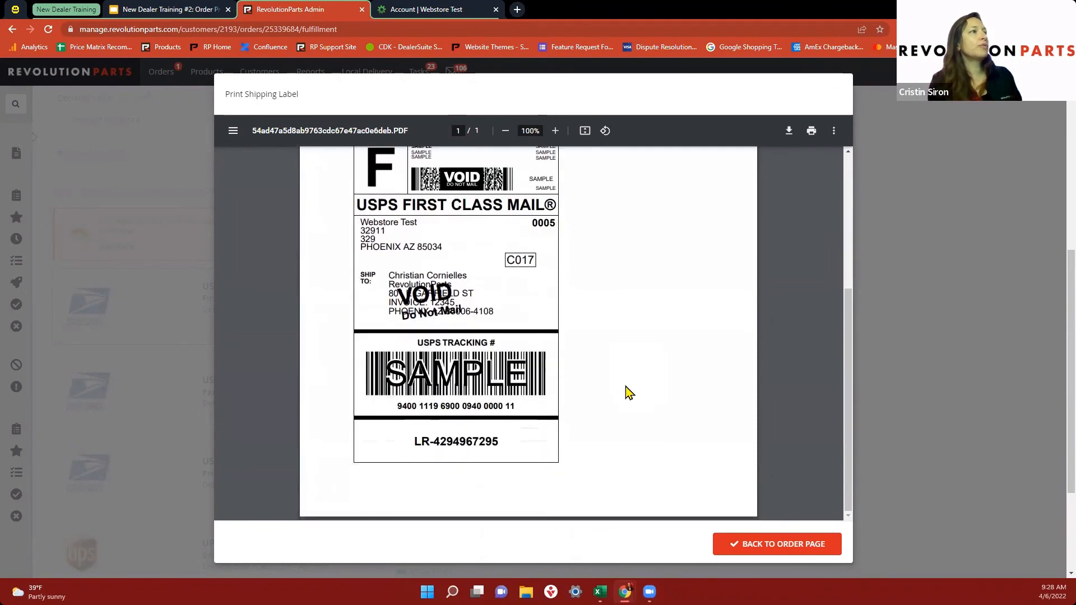
{"action": "left_click", "coordinate": [787, 544]}
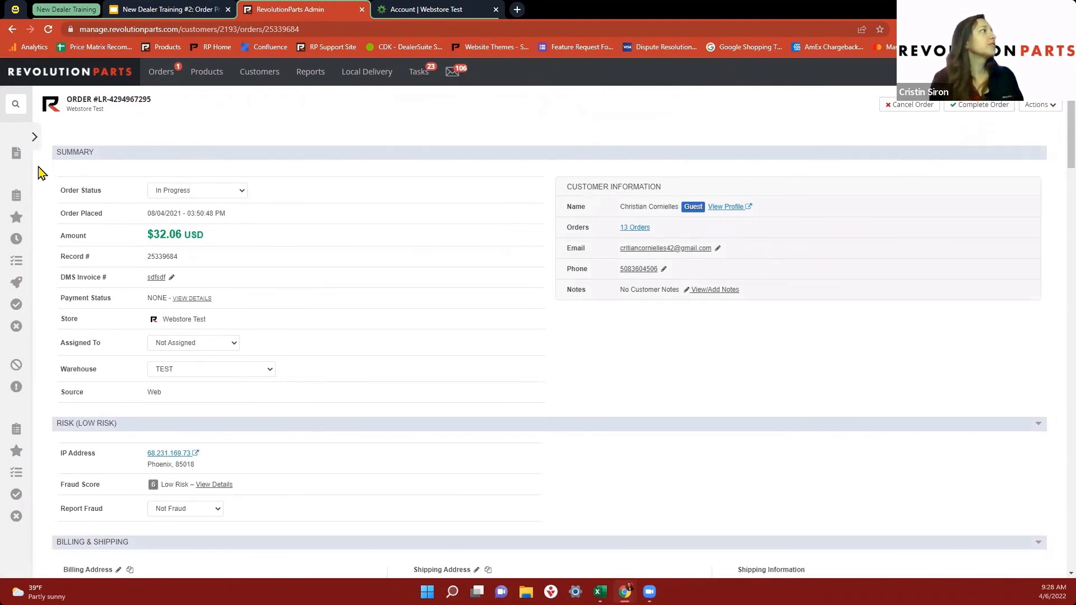
Start another shipment for the order's remaining Bulb item and collapse the orders sidebar on the fulfillment page.
{"action": "left_click", "coordinate": [35, 137]}
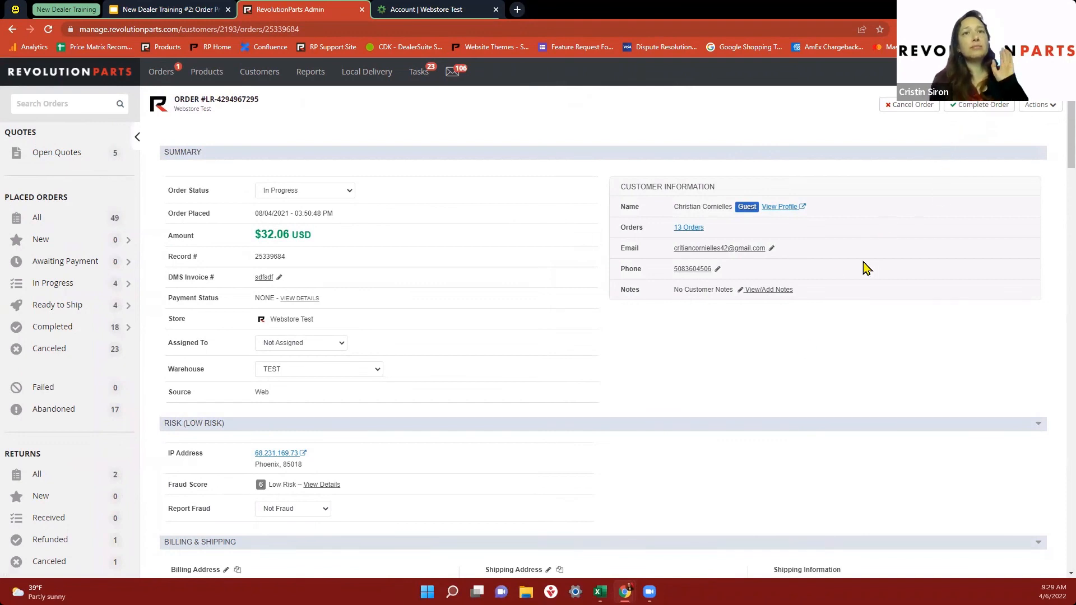
{"action": "scroll", "coordinate": [913, 391], "scroll_direction": "down", "scroll_amount": 6}
{"action": "scroll", "coordinate": [913, 392], "scroll_direction": "down", "scroll_amount": 5}
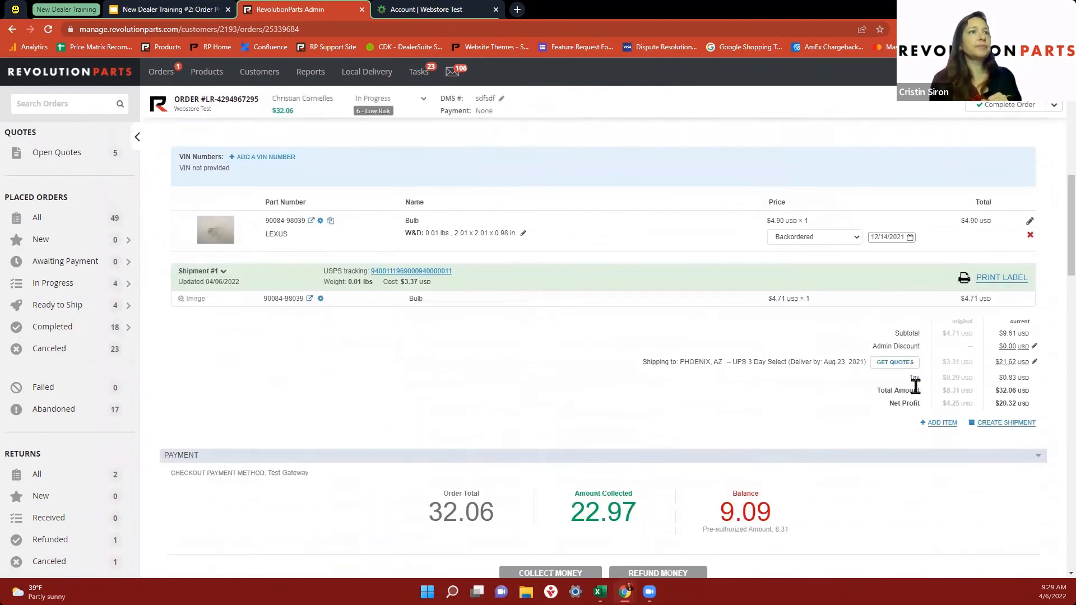
{"action": "left_click", "coordinate": [996, 361]}
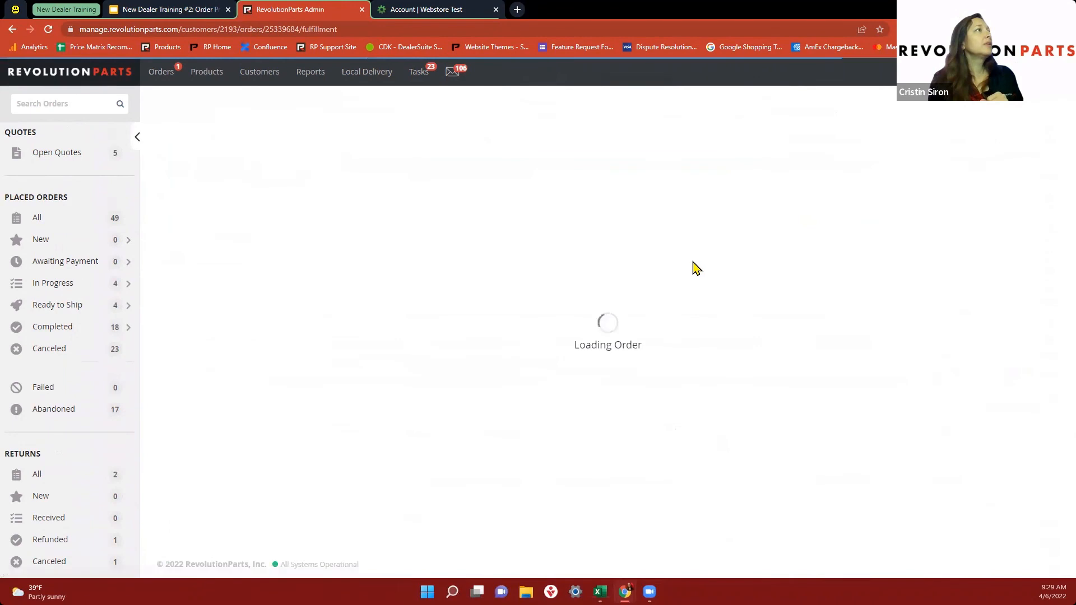
{"action": "left_click", "coordinate": [135, 140]}
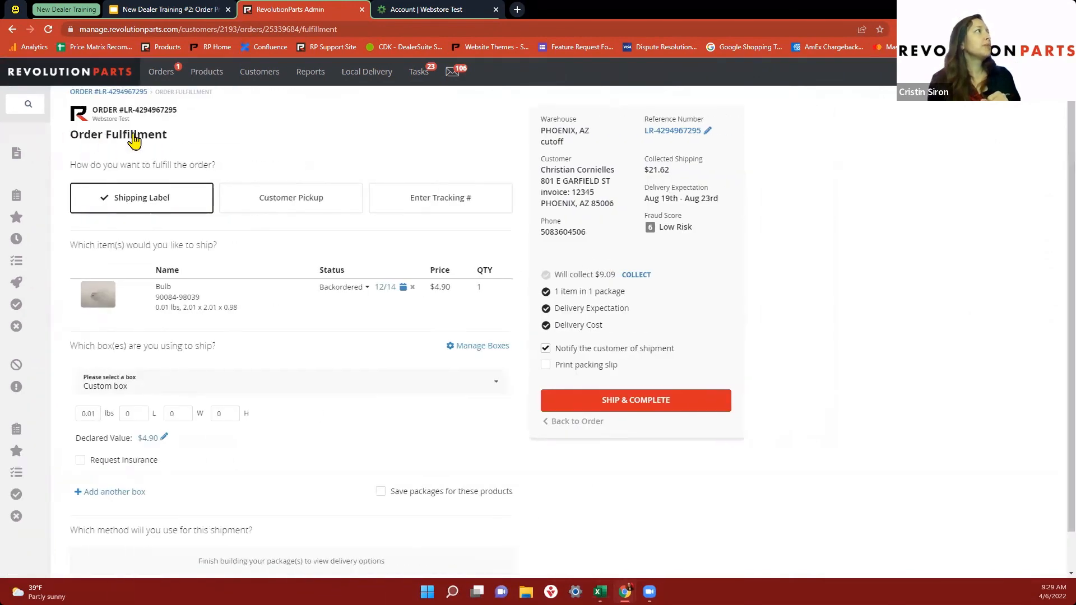
Examine the customer pickup and manual tracking number fulfillment options, including their pickup instructions, carrier, cost and tracking number fields.
{"action": "left_click", "coordinate": [288, 208]}
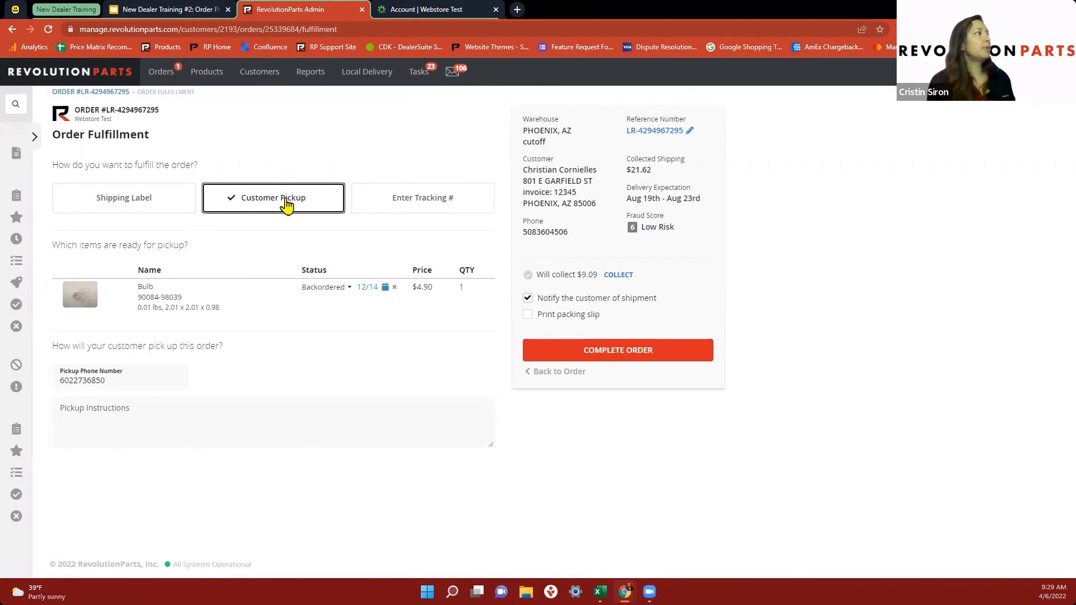
{"action": "left_click", "coordinate": [309, 426]}
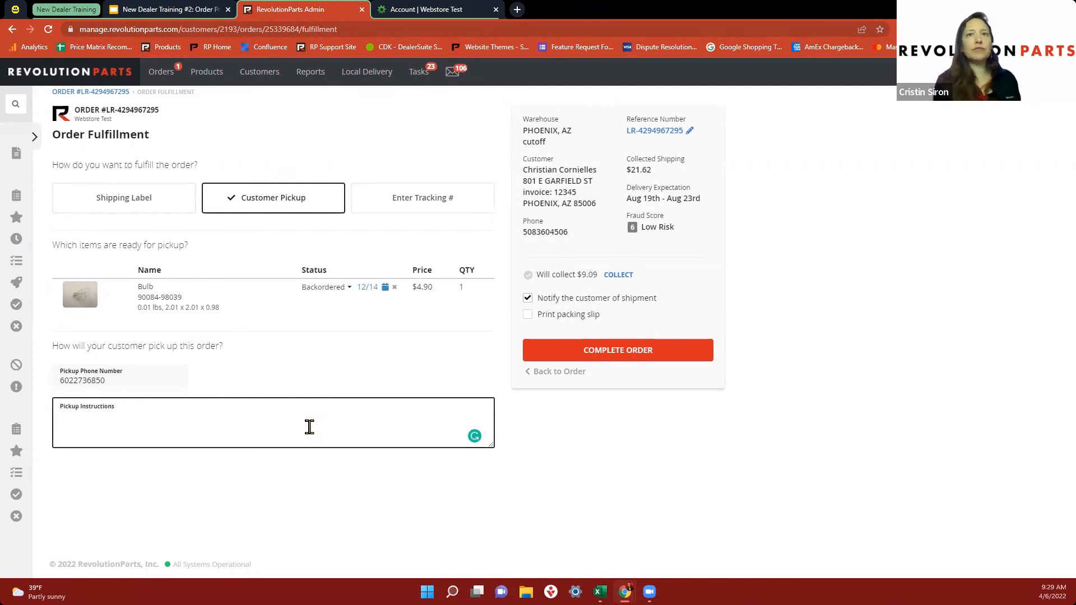
{"action": "left_click", "coordinate": [423, 210]}
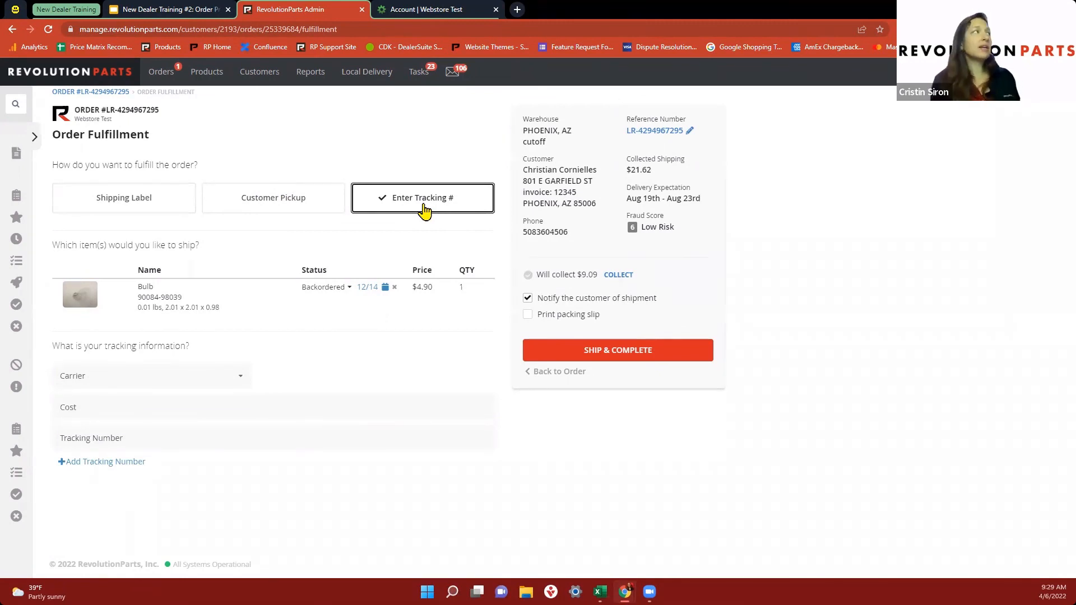
{"action": "left_click", "coordinate": [258, 442]}
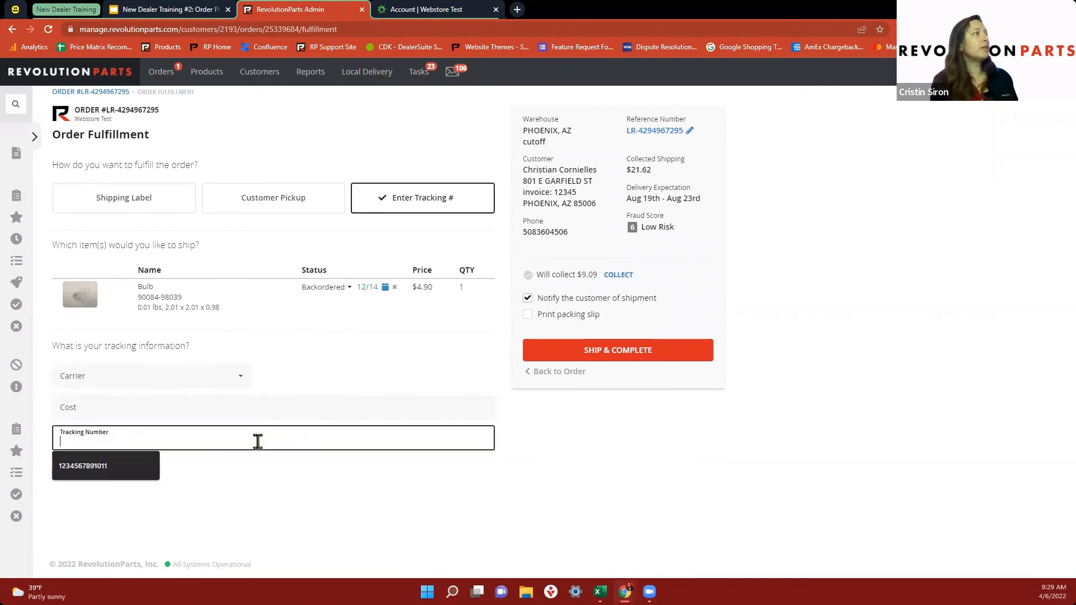
{"action": "left_click", "coordinate": [218, 384]}
{"action": "left_click", "coordinate": [320, 410]}
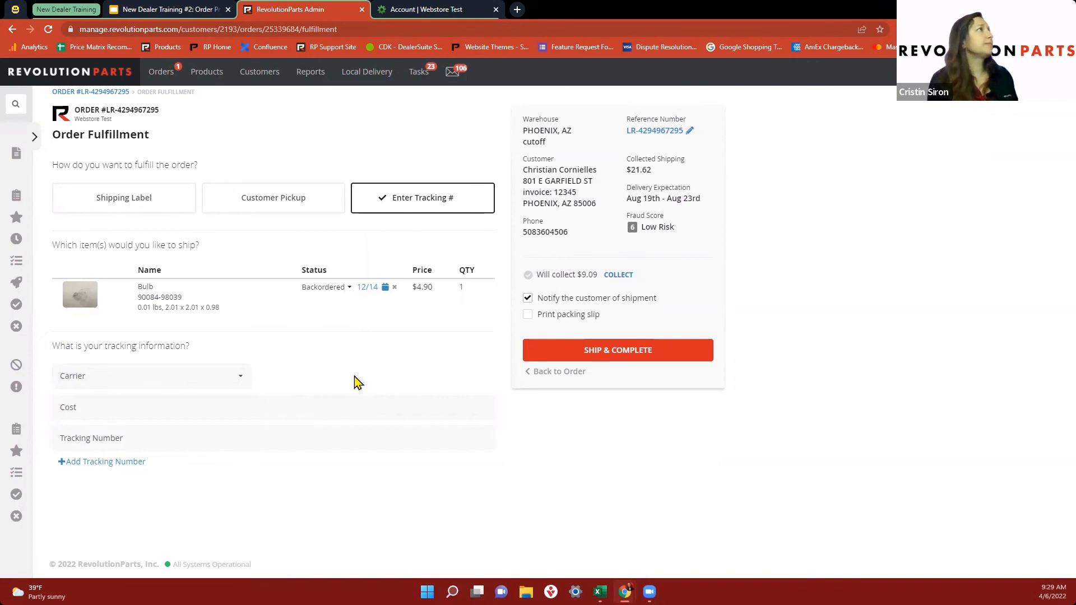
{"action": "left_click", "coordinate": [36, 138]}
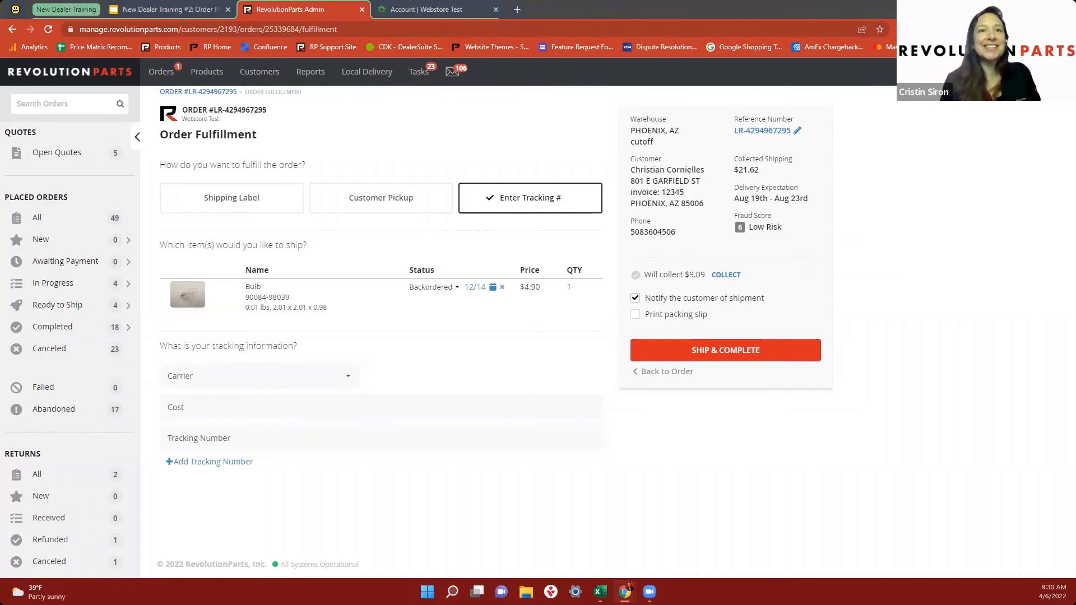
Switch to the New Dealer Training presentation in Google Slides and advance to the Questions slide.
{"action": "left_click", "coordinate": [125, 13]}
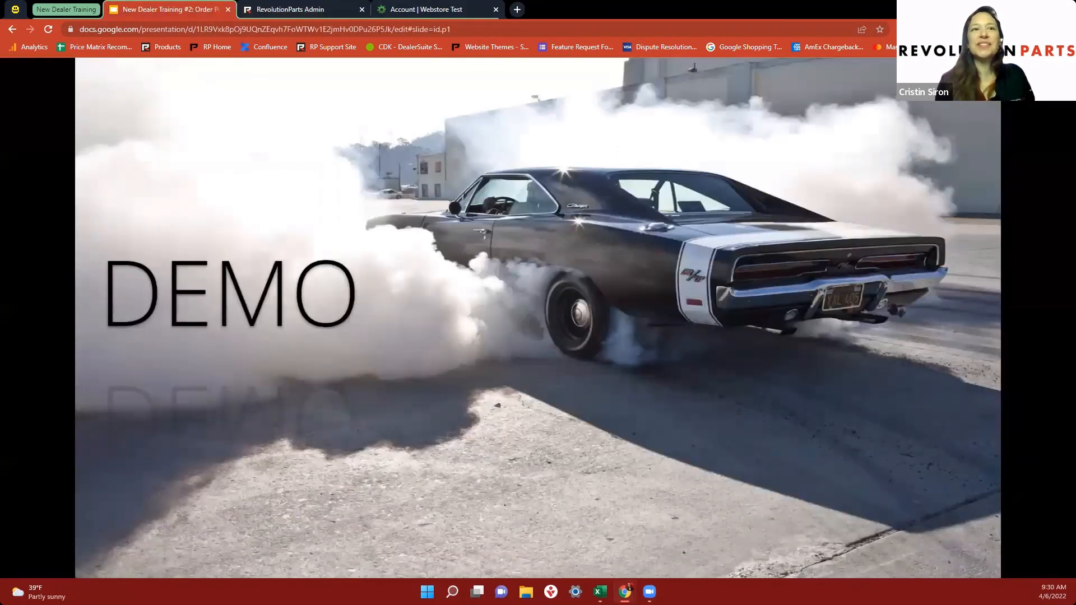
{"action": "key", "text": "Right"}
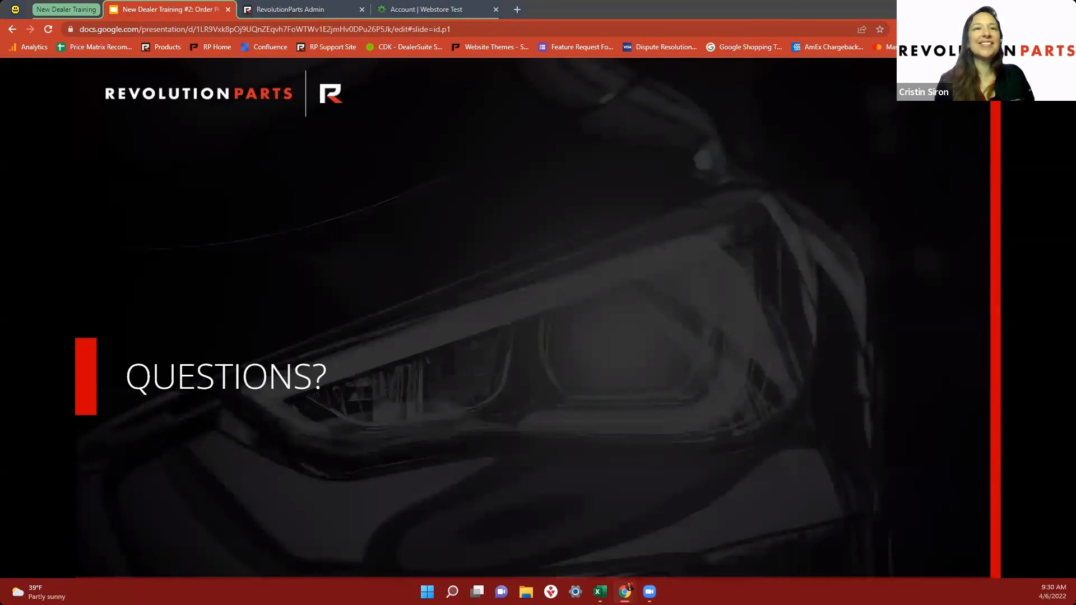